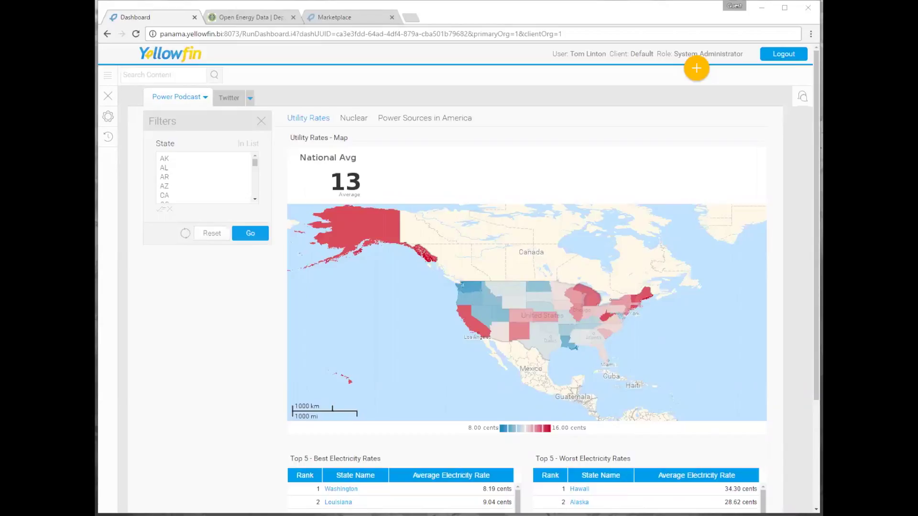
Step: Switch to the energy.gov Open Energy Data browser tab
{"action": "left_click", "coordinate": [236, 19]}
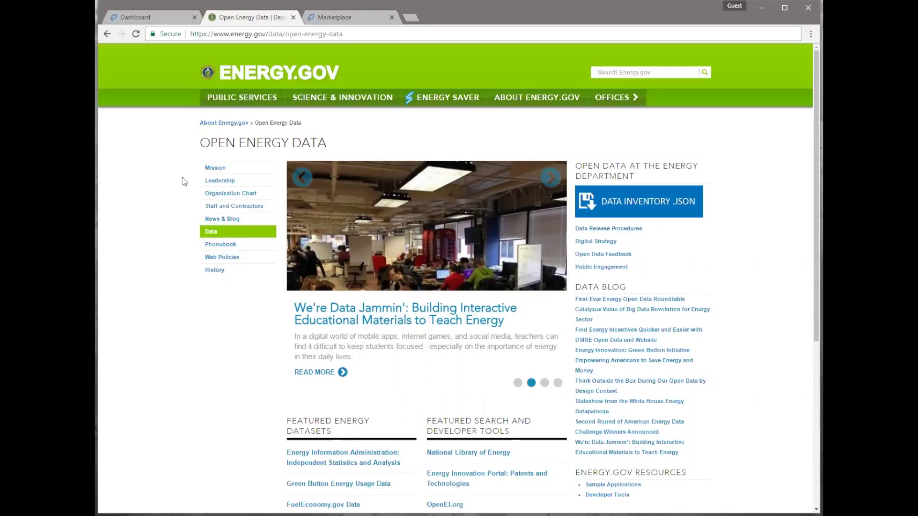
Step: Go back to the Yellowfin Dashboard tab with the Utility Rates map, National Avg 13
{"action": "left_click", "coordinate": [170, 21]}
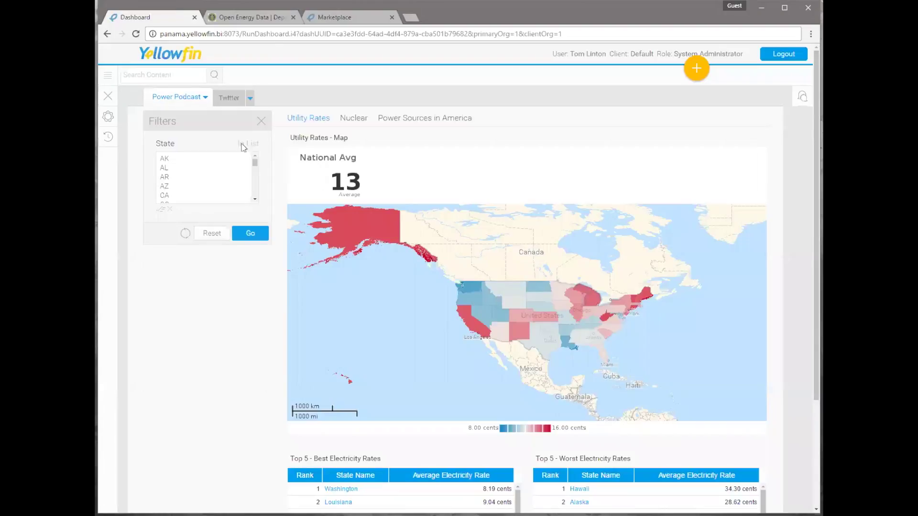
Step: Show the Yellowfin Marketplace tab and scroll GeoPacks up to the Australia, Finland and Germany packs
{"action": "left_click", "coordinate": [338, 21]}
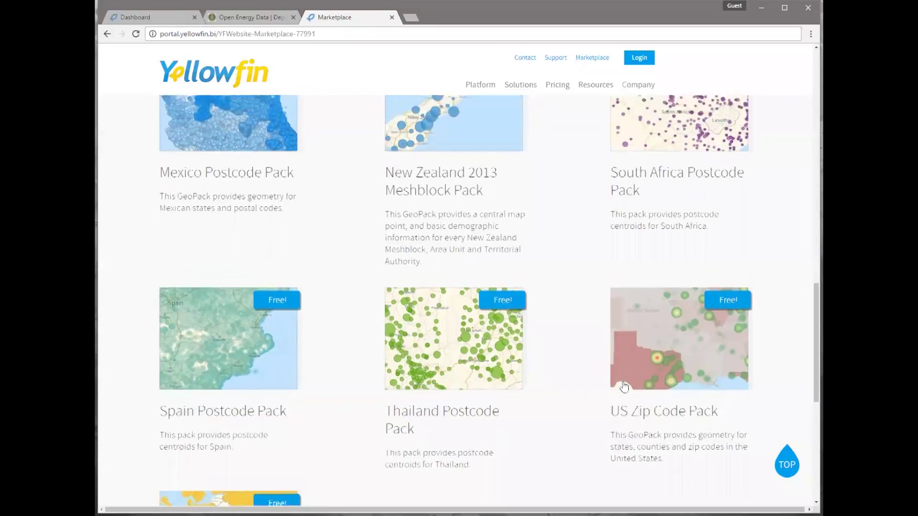
{"action": "scroll", "coordinate": [601, 378], "scroll_direction": "up", "scroll_amount": 4}
{"action": "scroll", "coordinate": [591, 318], "scroll_direction": "up", "scroll_amount": 4}
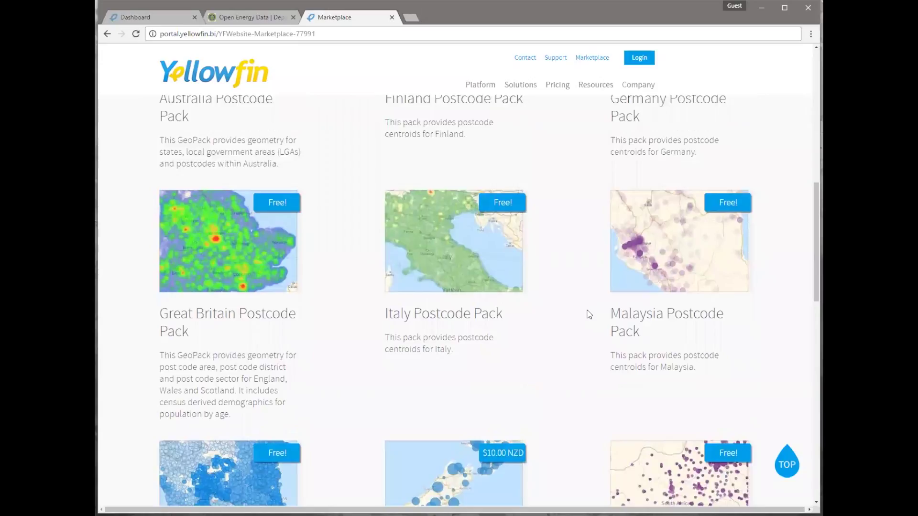
{"action": "scroll", "coordinate": [588, 314], "scroll_direction": "up", "scroll_amount": 4}
Step: Back on the dashboard, scroll down to show both Top 5 tables, worst rates Hawaii 34.30 to Connecticut 16.18
{"action": "left_click", "coordinate": [173, 18]}
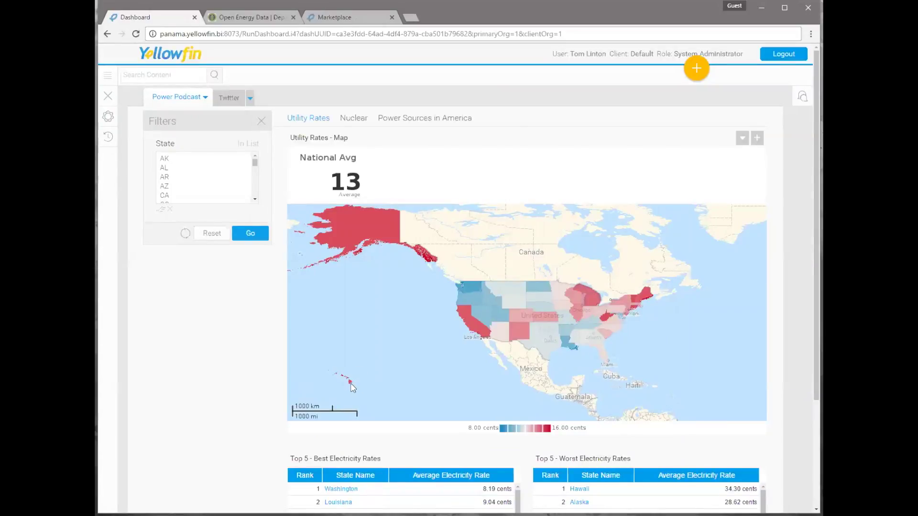
{"action": "mouse_move", "coordinate": [350, 384]}
{"action": "scroll", "coordinate": [760, 440], "scroll_direction": "down", "scroll_amount": 1}
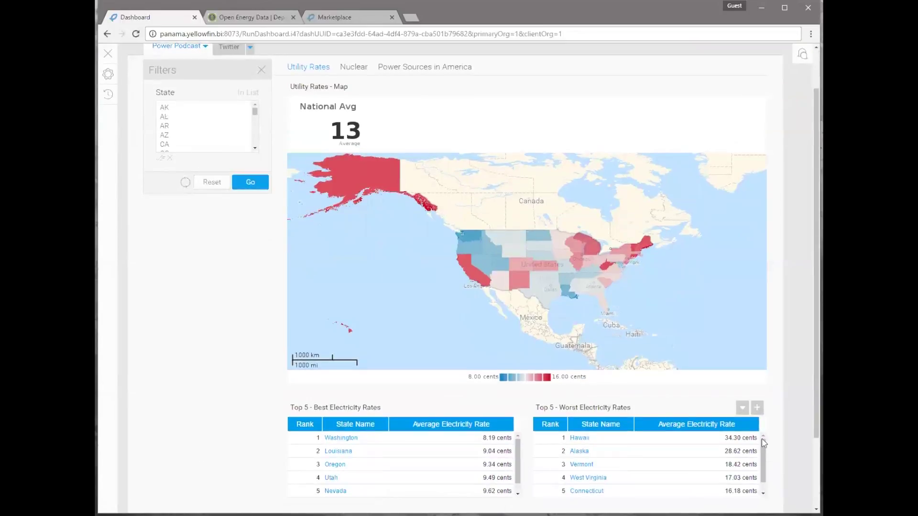
{"action": "scroll", "coordinate": [768, 437], "scroll_direction": "down", "scroll_amount": 1}
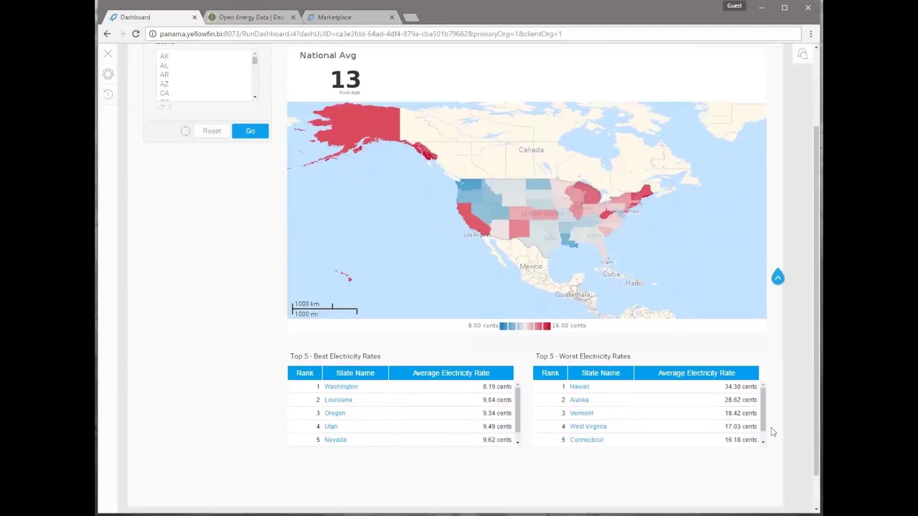
Step: Open Vermont's Electricity Produced Per State subreport from the Top 5 Worst rates table
{"action": "left_click", "coordinate": [585, 416]}
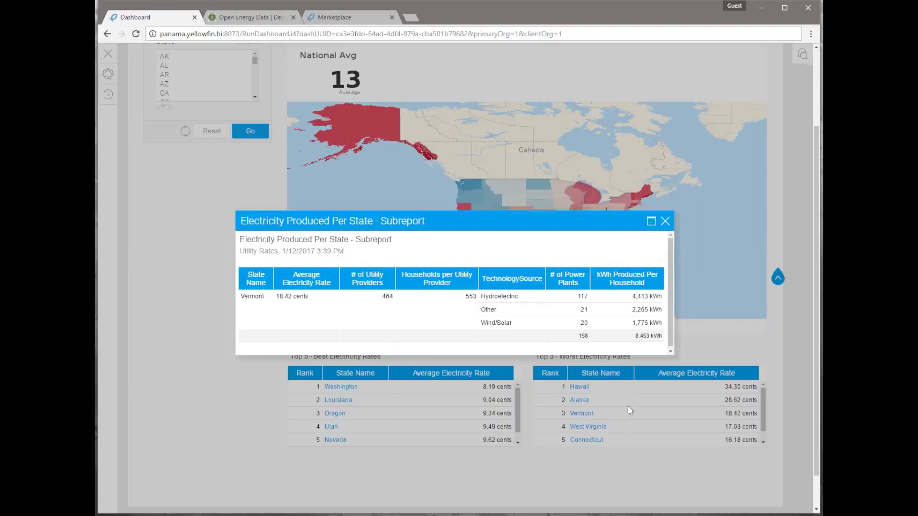
Step: Close Vermont's subreport and open Washington's, showing 426 plants and 45,047 kWh per household
{"action": "left_click", "coordinate": [665, 222]}
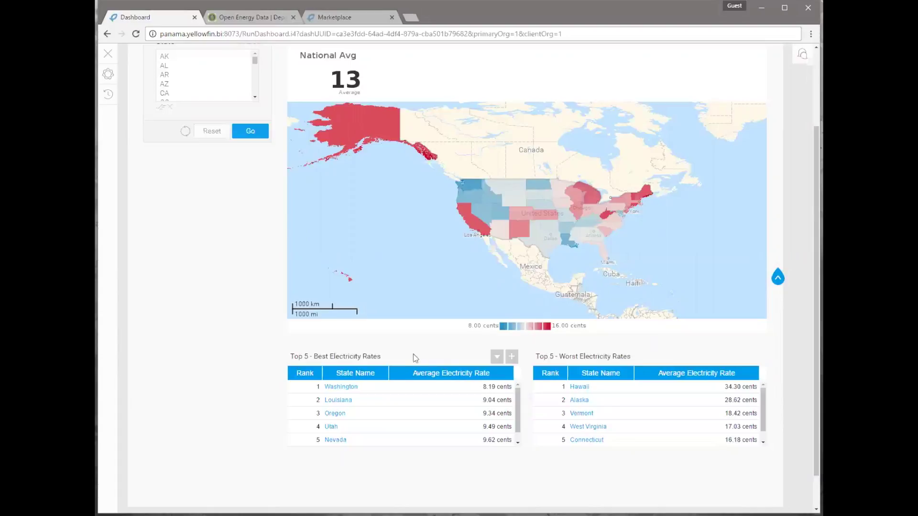
{"action": "left_click", "coordinate": [342, 388]}
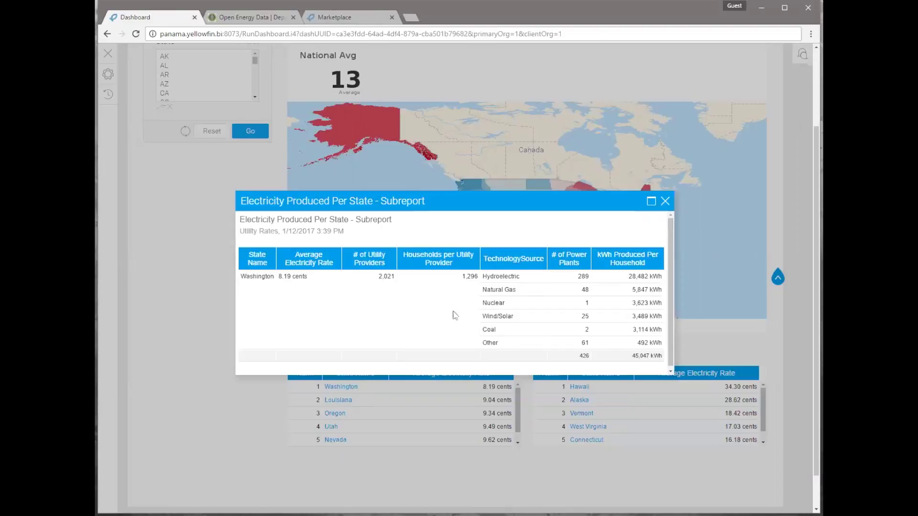
Step: Close the Washington subreport and scroll back up to the Utility Rates map
{"action": "left_click", "coordinate": [665, 202]}
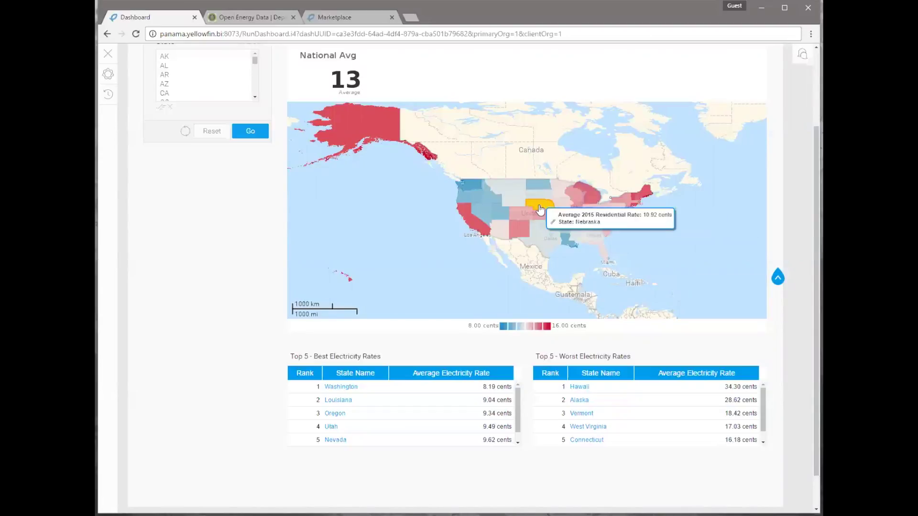
{"action": "mouse_move", "coordinate": [494, 201]}
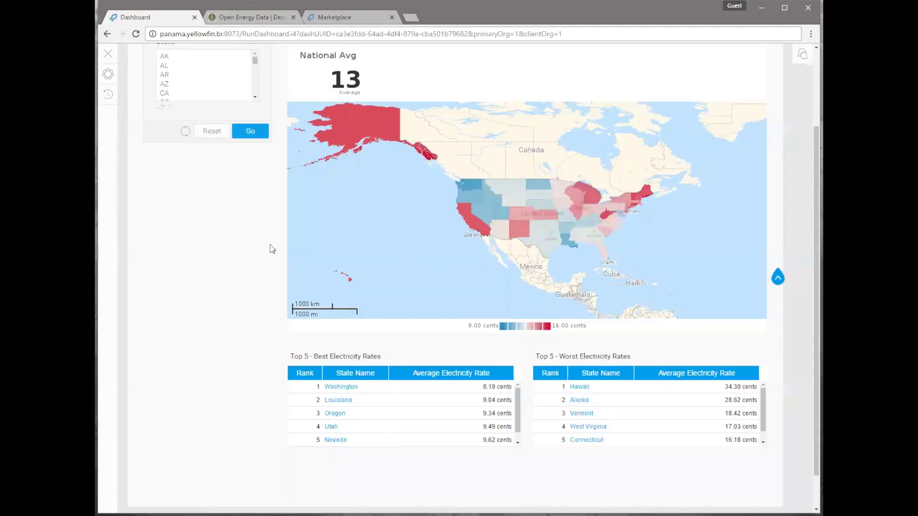
{"action": "scroll", "coordinate": [272, 249], "scroll_direction": "up", "scroll_amount": 1}
{"action": "scroll", "coordinate": [272, 249], "scroll_direction": "up", "scroll_amount": 1}
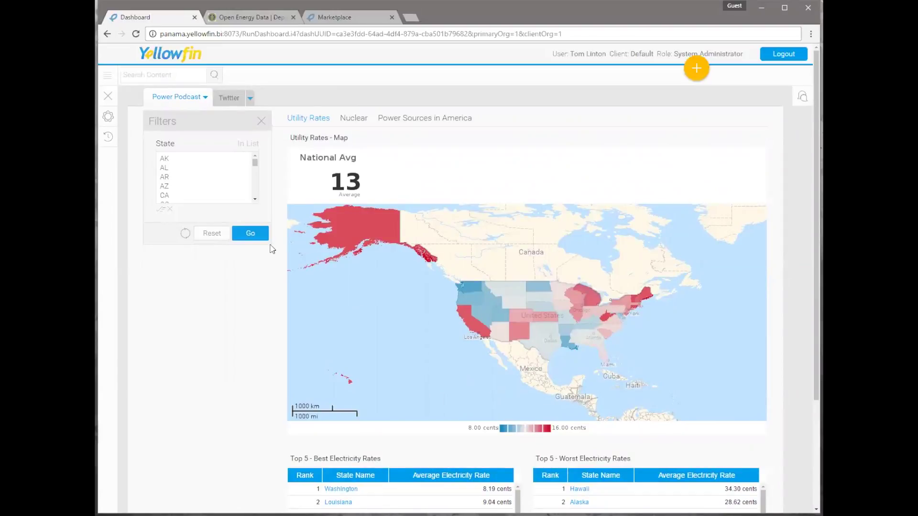
Step: Open the Power Sources in America tab and its 592.1k MW Generation Summary
{"action": "left_click", "coordinate": [417, 120]}
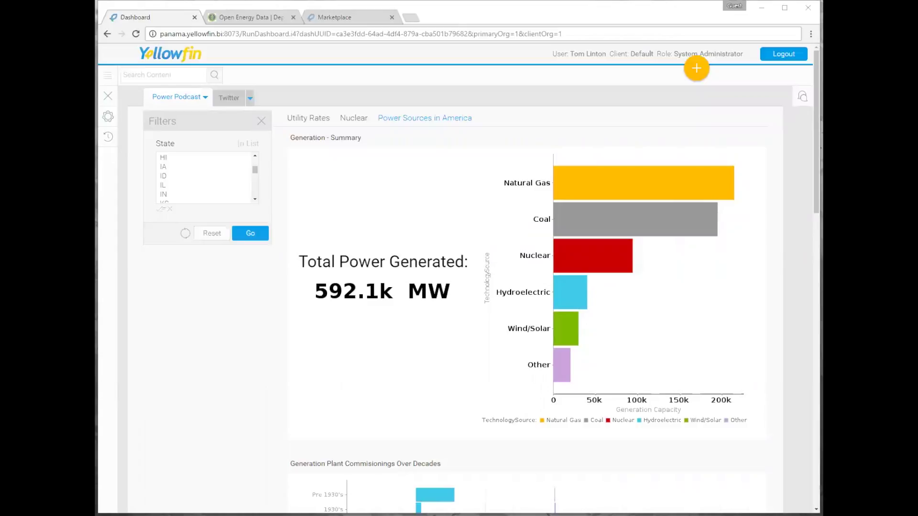
{"action": "mouse_move", "coordinate": [296, 219]}
{"action": "scroll", "coordinate": [268, 332], "scroll_direction": "down", "scroll_amount": 3}
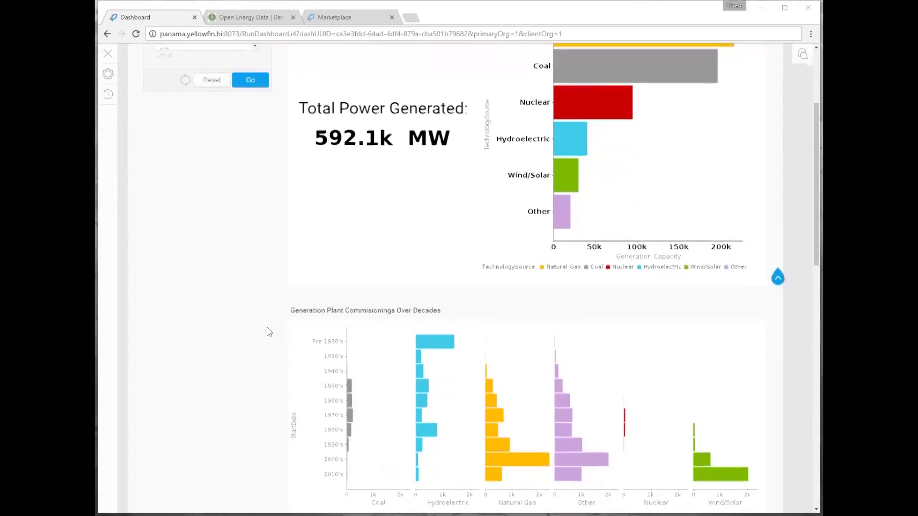
{"action": "scroll", "coordinate": [269, 332], "scroll_direction": "down", "scroll_amount": 2}
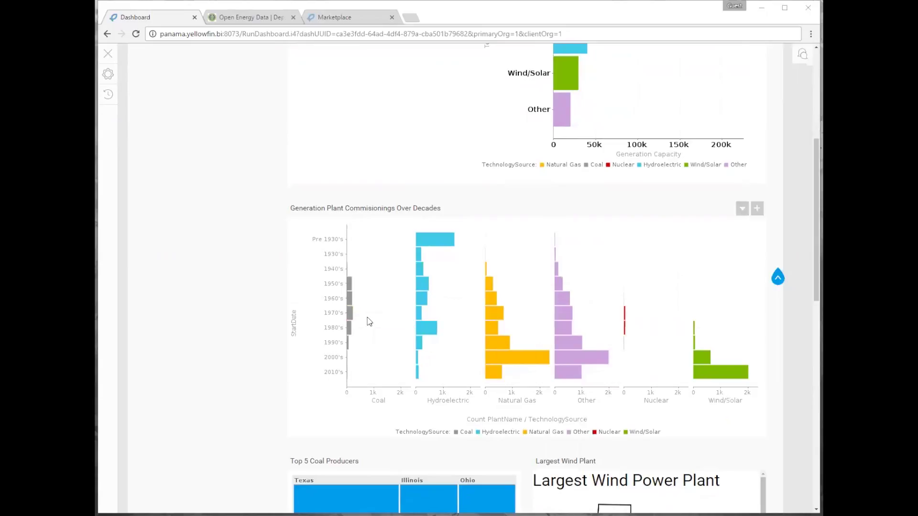
{"action": "scroll", "coordinate": [369, 321], "scroll_direction": "up", "scroll_amount": 2}
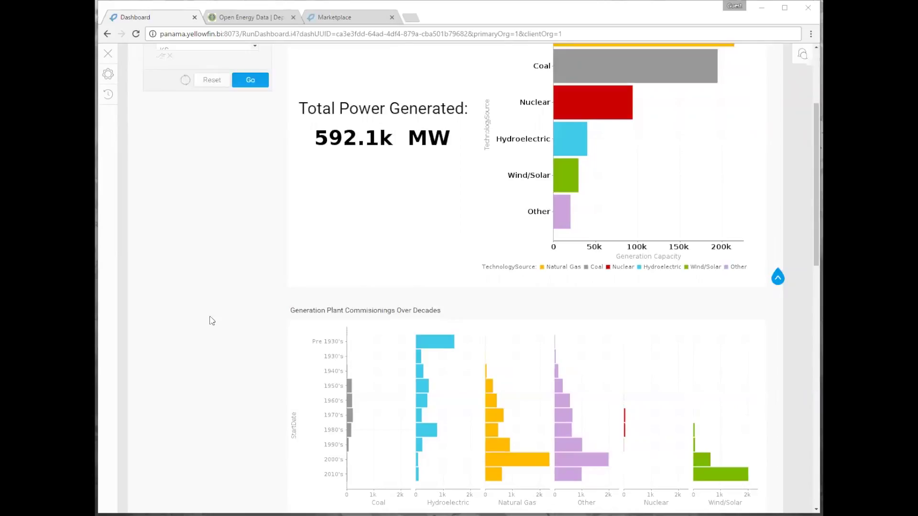
{"action": "scroll", "coordinate": [227, 368], "scroll_direction": "down", "scroll_amount": 1}
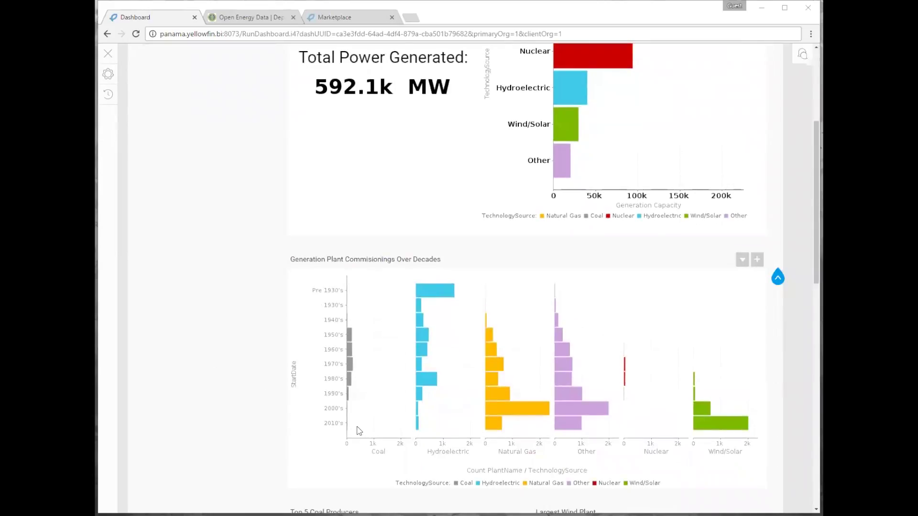
{"action": "mouse_move", "coordinate": [723, 432]}
{"action": "mouse_move", "coordinate": [522, 415]}
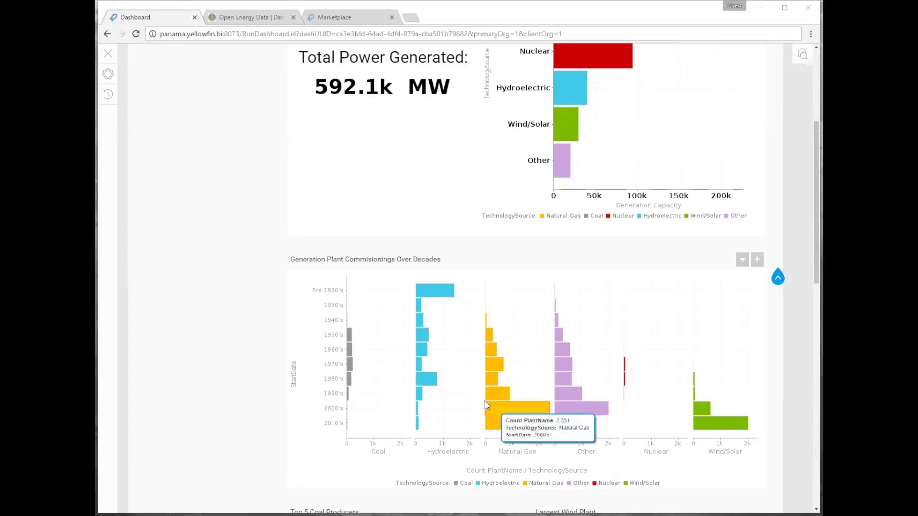
{"action": "mouse_move", "coordinate": [423, 298]}
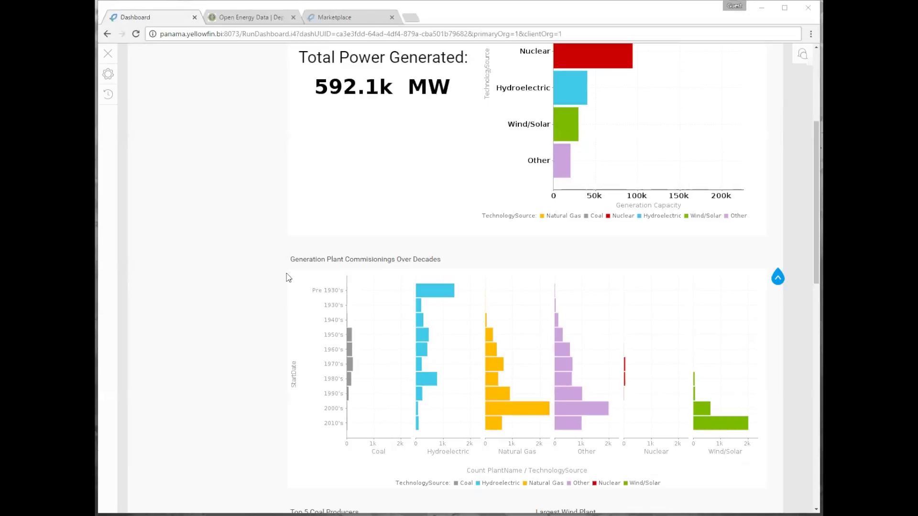
Step: Apply the State filter ID so total power generated drops to 1.95k MW
{"action": "scroll", "coordinate": [282, 276], "scroll_direction": "up", "scroll_amount": 4}
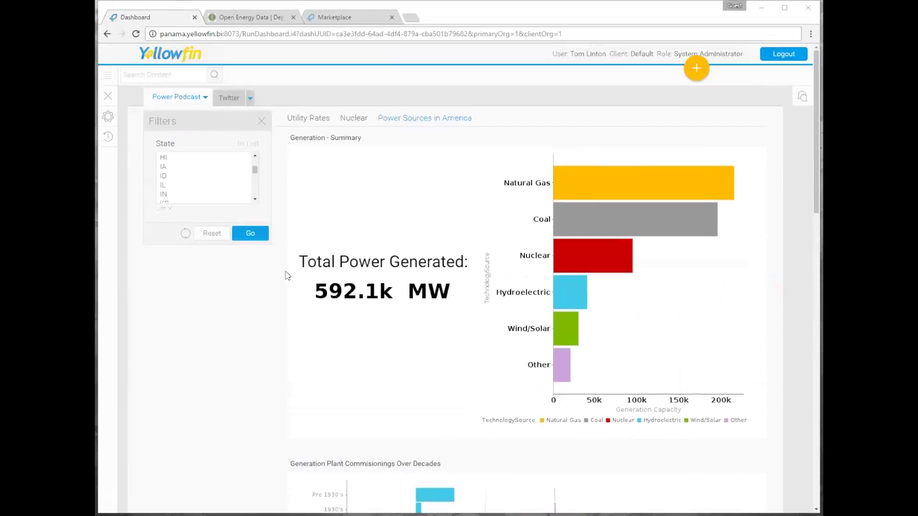
{"action": "mouse_move", "coordinate": [385, 227]}
{"action": "left_click", "coordinate": [190, 177]}
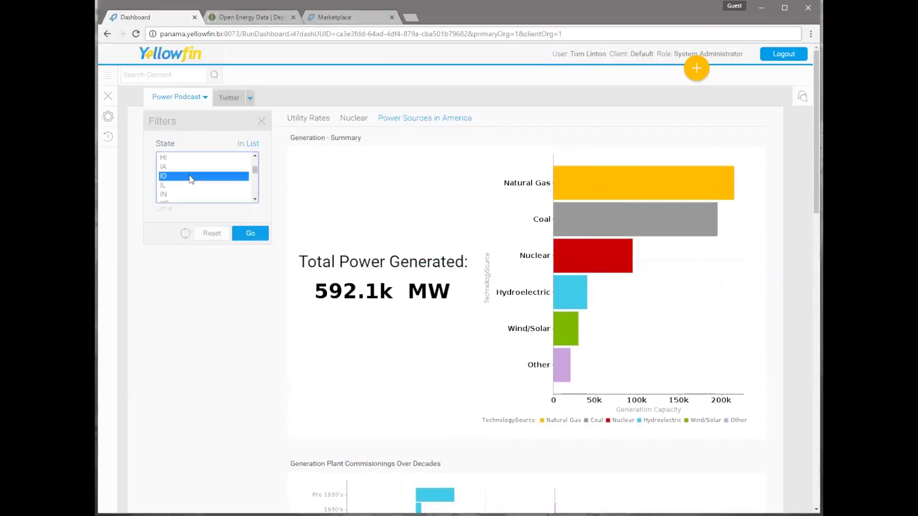
{"action": "left_click", "coordinate": [250, 234]}
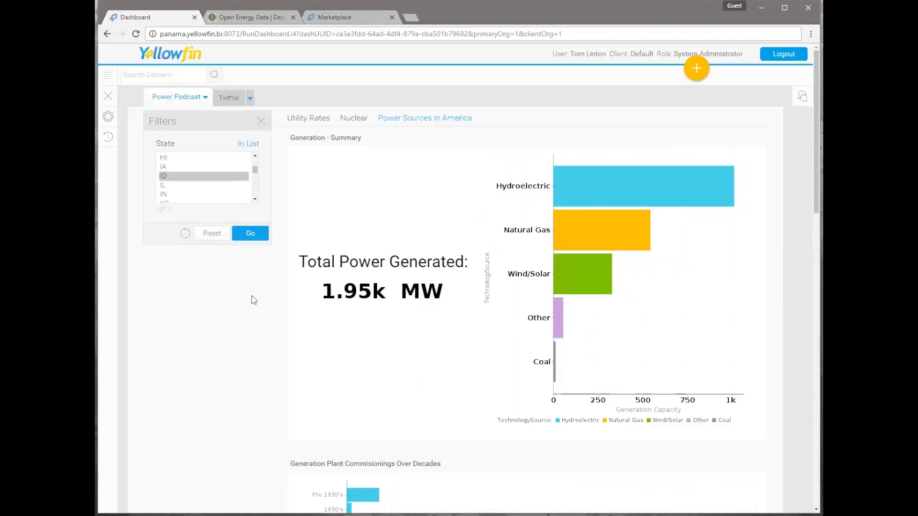
Step: Drill into the Other generation bar, showing 54.12 MW led by wood/wood waste biomass
{"action": "mouse_move", "coordinate": [558, 334]}
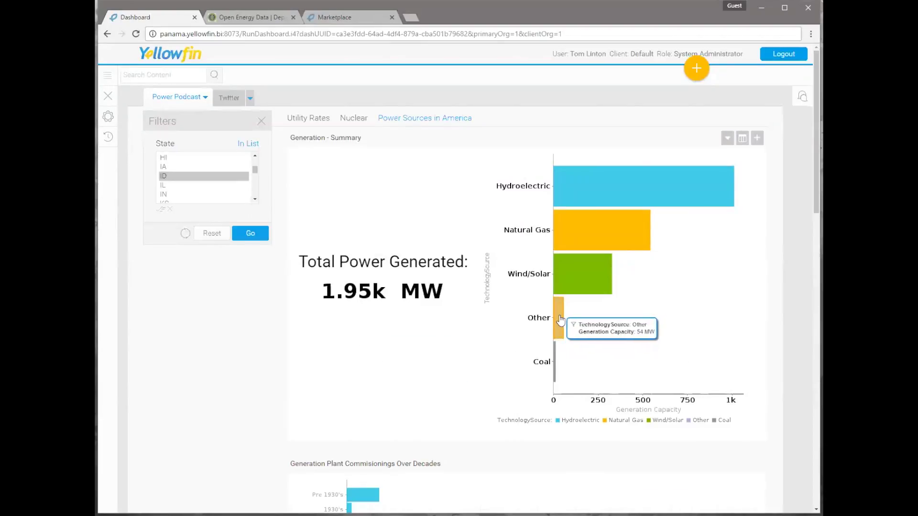
{"action": "left_click", "coordinate": [561, 320]}
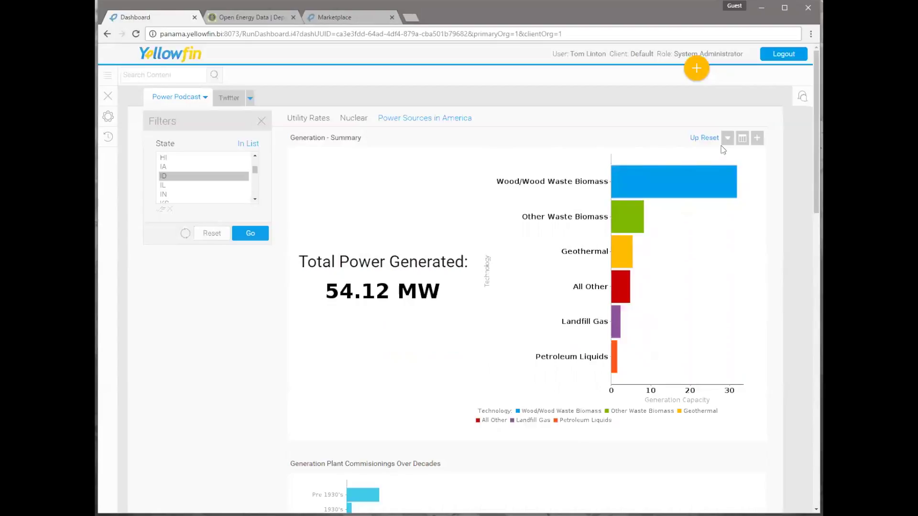
{"action": "scroll", "coordinate": [513, 205], "scroll_direction": "down", "scroll_amount": 5}
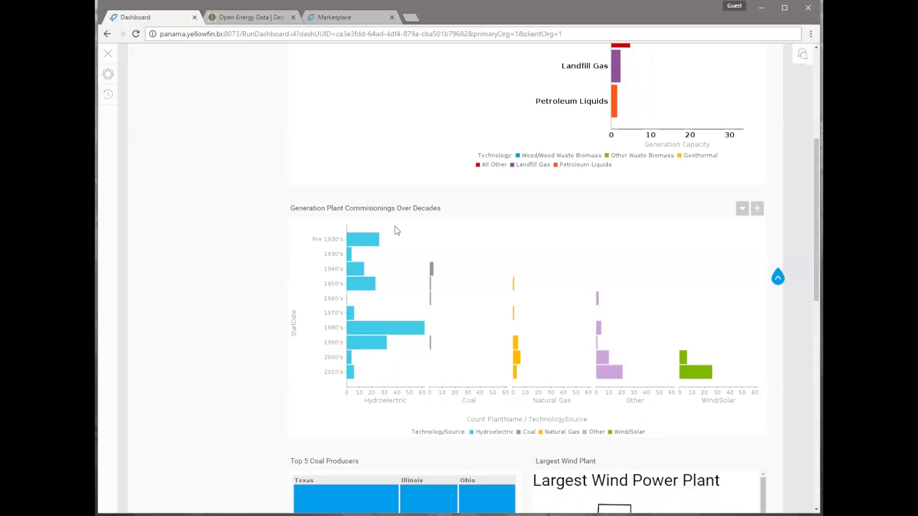
{"action": "scroll", "coordinate": [252, 240], "scroll_direction": "up", "scroll_amount": 5}
Step: Reset the Filters panel to restore all states at 592.1k MW, then scroll to the lower panels
{"action": "left_click", "coordinate": [248, 233]}
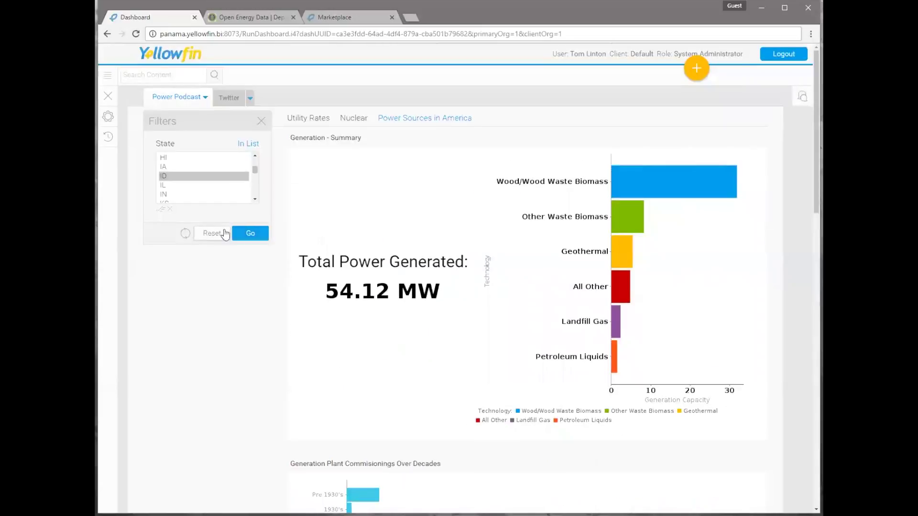
{"action": "left_click", "coordinate": [223, 234]}
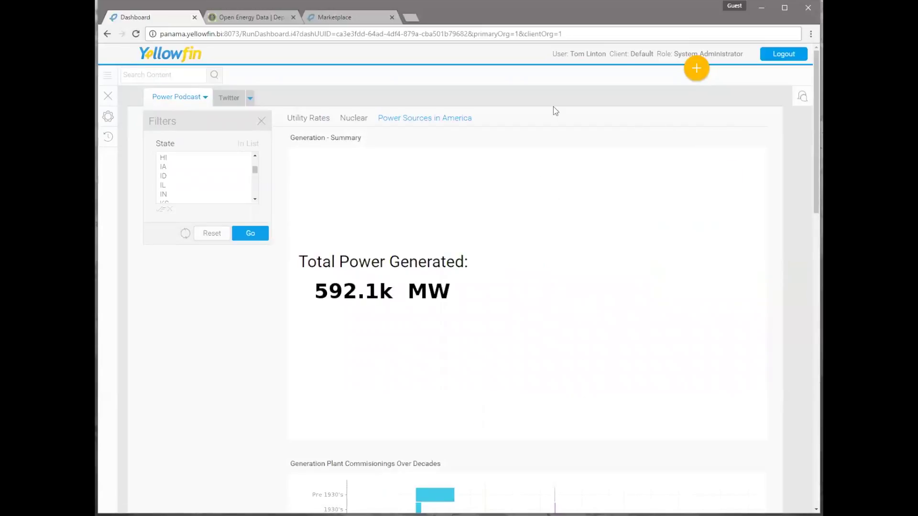
{"action": "scroll", "coordinate": [765, 276], "scroll_direction": "down", "scroll_amount": 1}
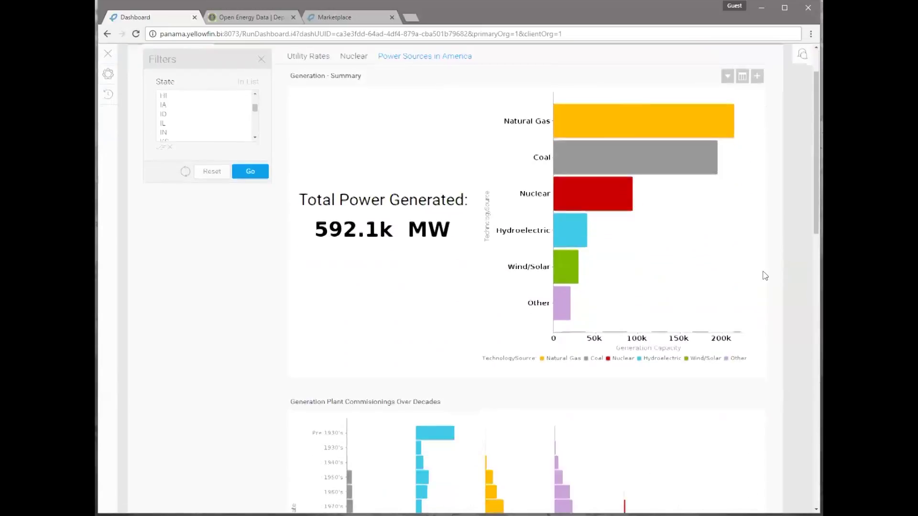
{"action": "scroll", "coordinate": [765, 276], "scroll_direction": "down", "scroll_amount": 8}
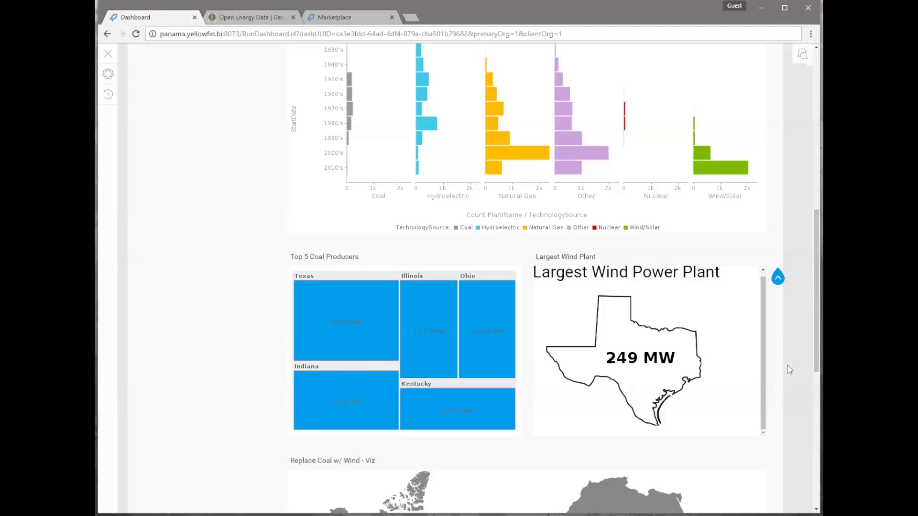
Step: Scroll down until the Replace Coal w/ Wind - Viz map for Texas is fully visible
{"action": "scroll", "coordinate": [490, 375], "scroll_direction": "down", "scroll_amount": 5}
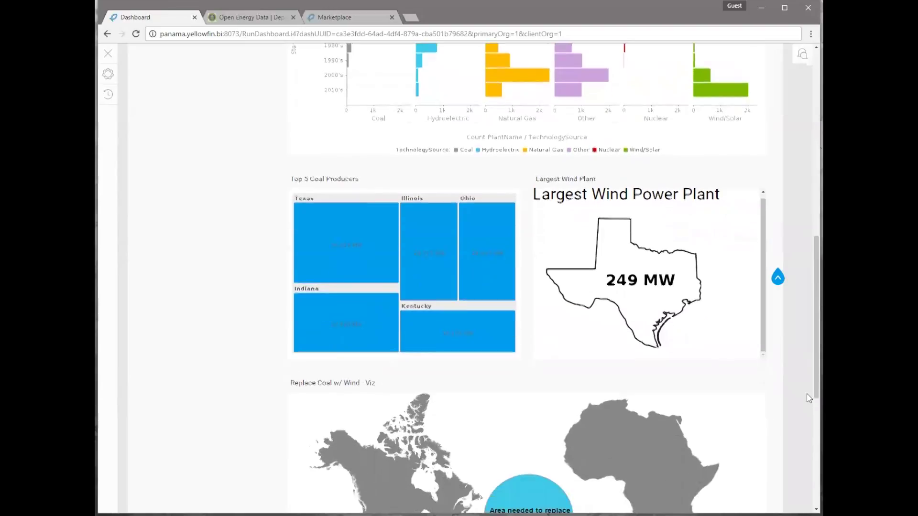
{"action": "scroll", "coordinate": [474, 377], "scroll_direction": "down", "scroll_amount": 1}
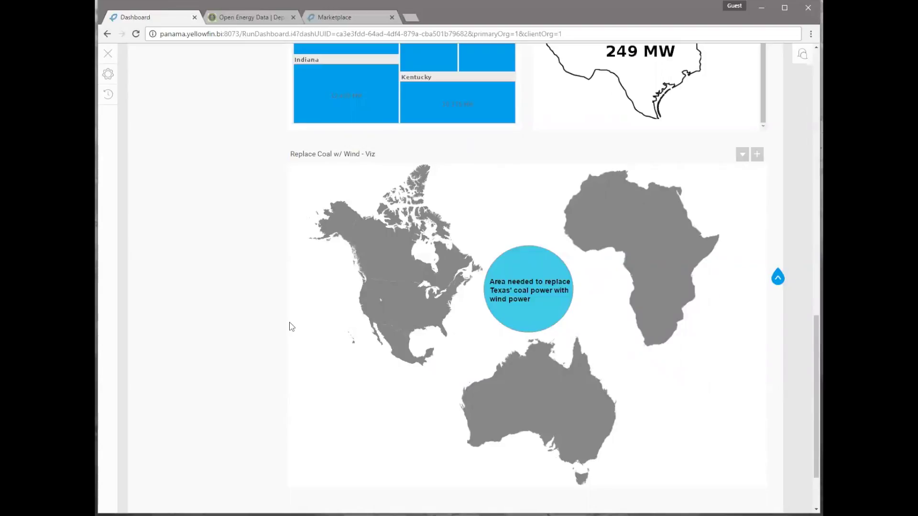
Step: Scroll back to the top and read the Generation - Summary bar values
{"action": "scroll", "coordinate": [290, 325], "scroll_direction": "up", "scroll_amount": 8}
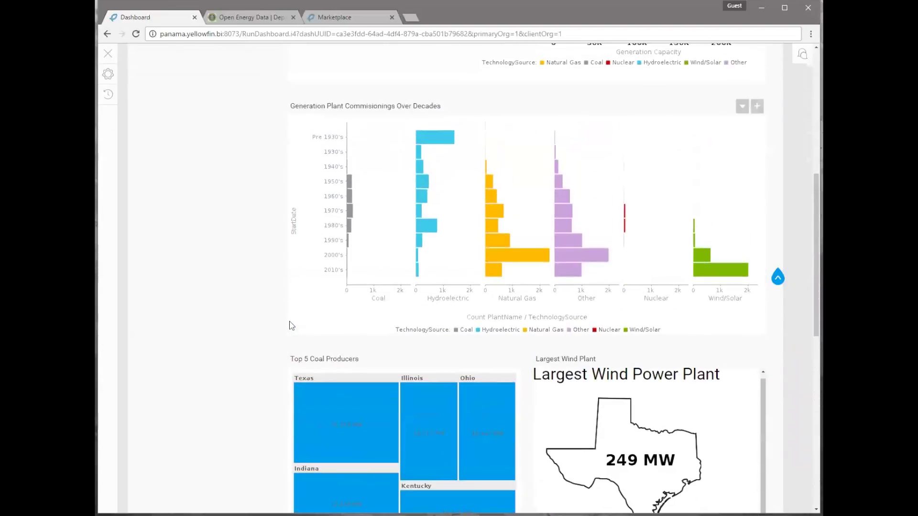
{"action": "scroll", "coordinate": [290, 325], "scroll_direction": "up", "scroll_amount": 10}
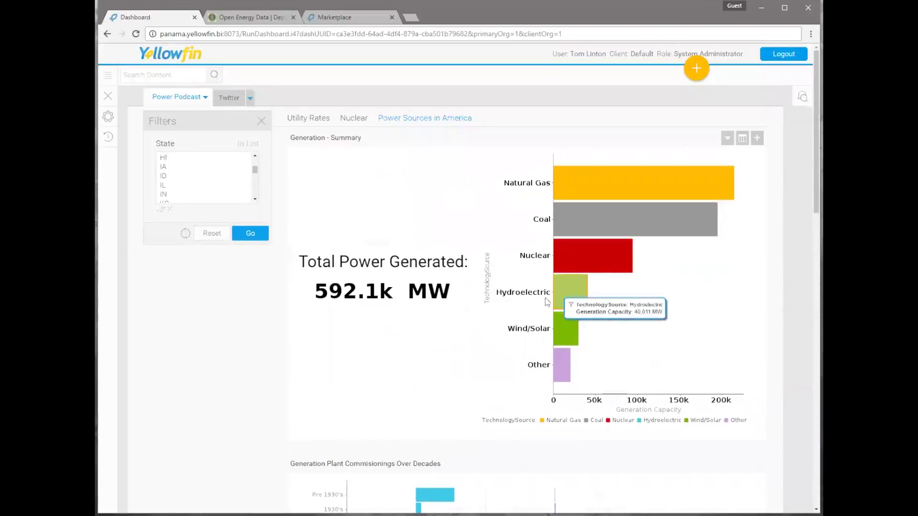
{"action": "mouse_move", "coordinate": [558, 263]}
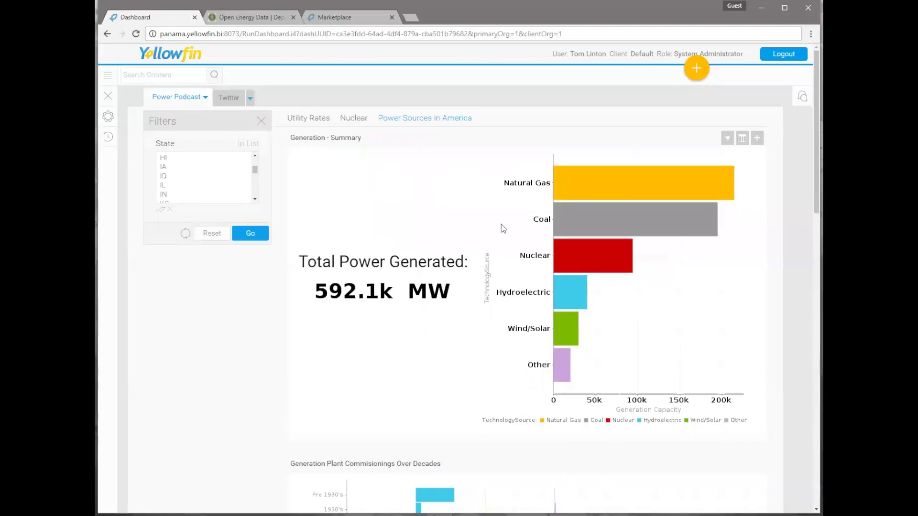
Step: Open the Nuclear sub-tab and zoom the Nuclear Power - Map in on the East Coast
{"action": "left_click", "coordinate": [354, 119]}
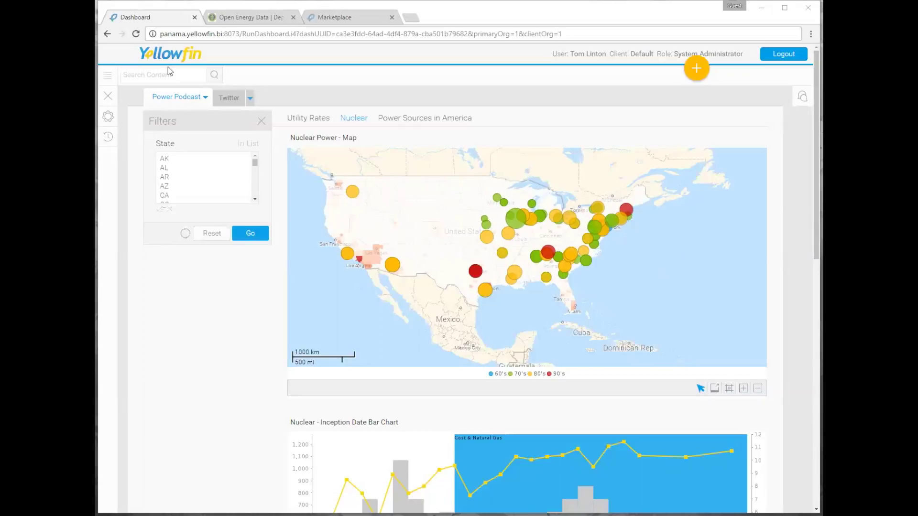
{"action": "mouse_move", "coordinate": [595, 243]}
{"action": "left_click", "coordinate": [606, 229]}
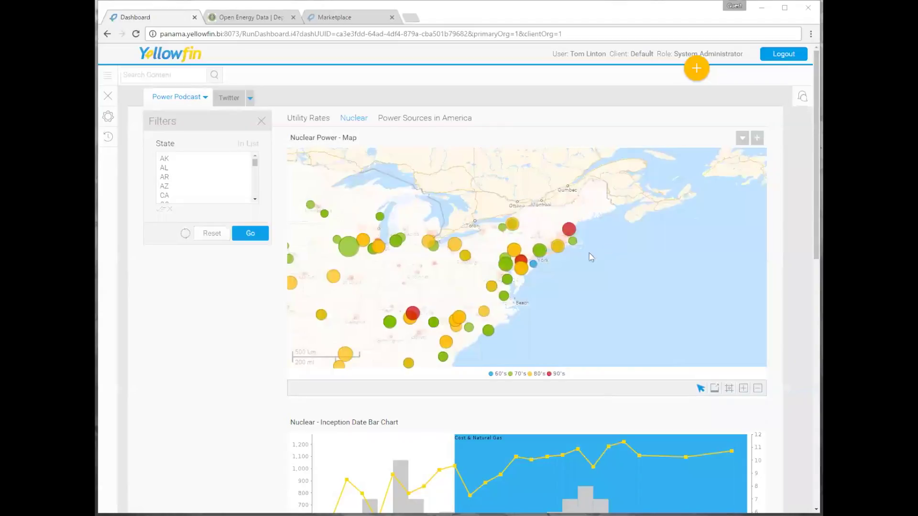
Step: Zoom the Nuclear Power - Map further in around the York plant near New York
{"action": "left_click", "coordinate": [533, 258]}
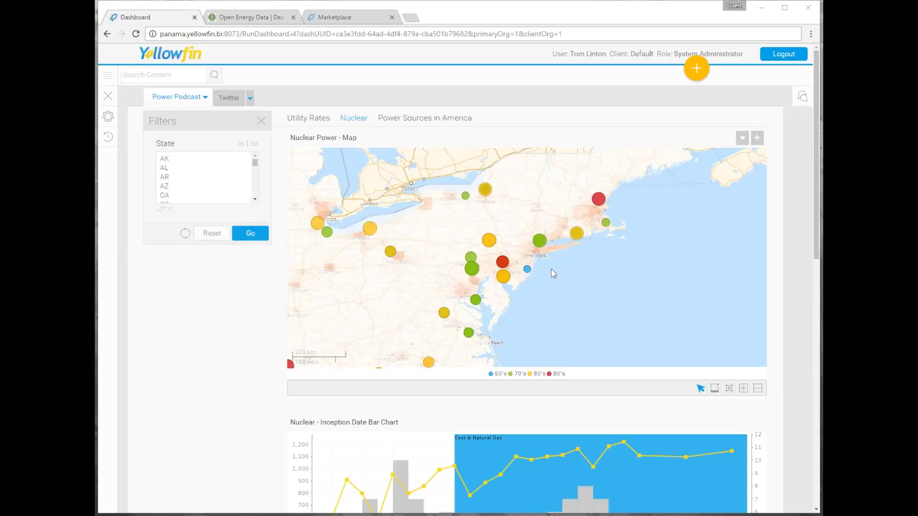
Step: Scroll to the Nuclear - Inception Date Bar Chart and read the 1969 and 1996 capacity tooltips
{"action": "scroll", "coordinate": [790, 288], "scroll_direction": "down", "scroll_amount": 2}
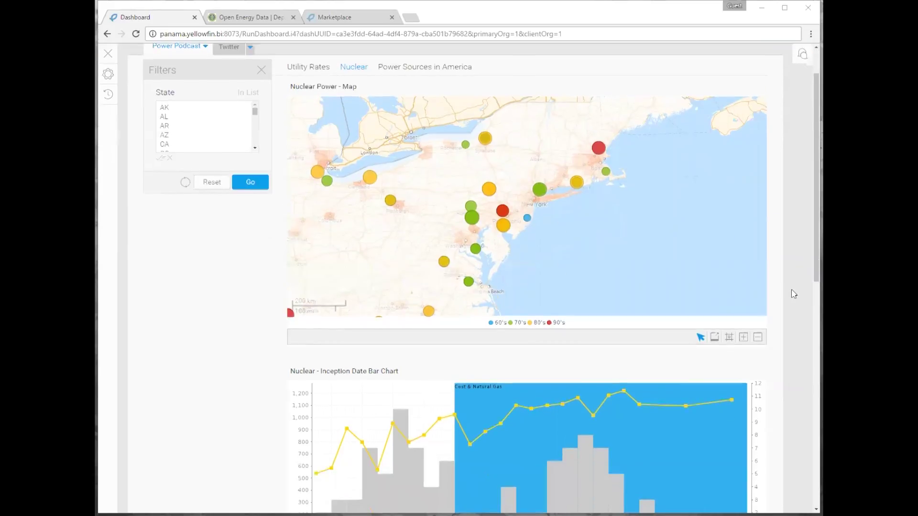
{"action": "scroll", "coordinate": [794, 294], "scroll_direction": "down", "scroll_amount": 5}
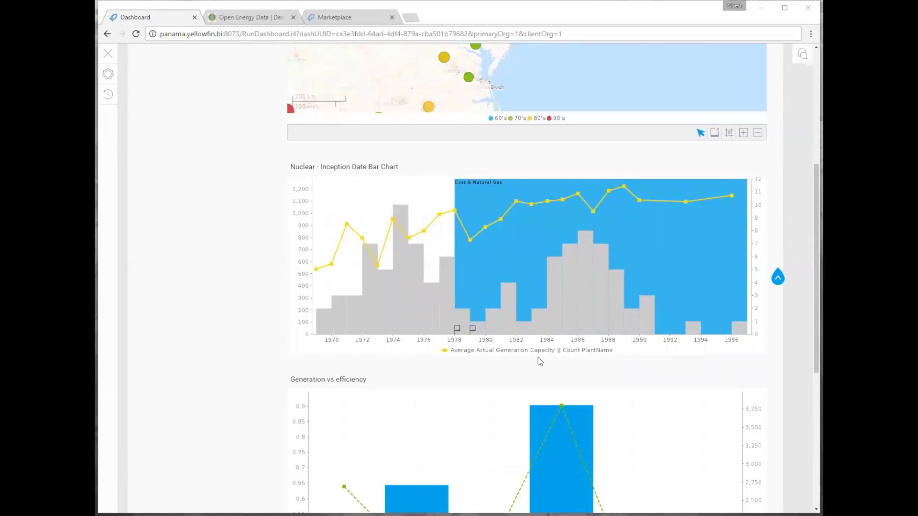
{"action": "scroll", "coordinate": [538, 357], "scroll_direction": "up", "scroll_amount": 1}
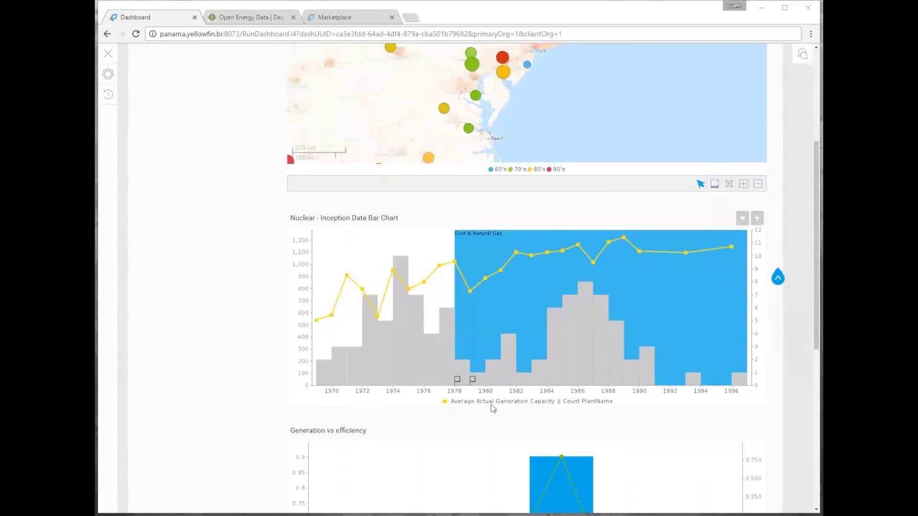
{"action": "mouse_move", "coordinate": [473, 381]}
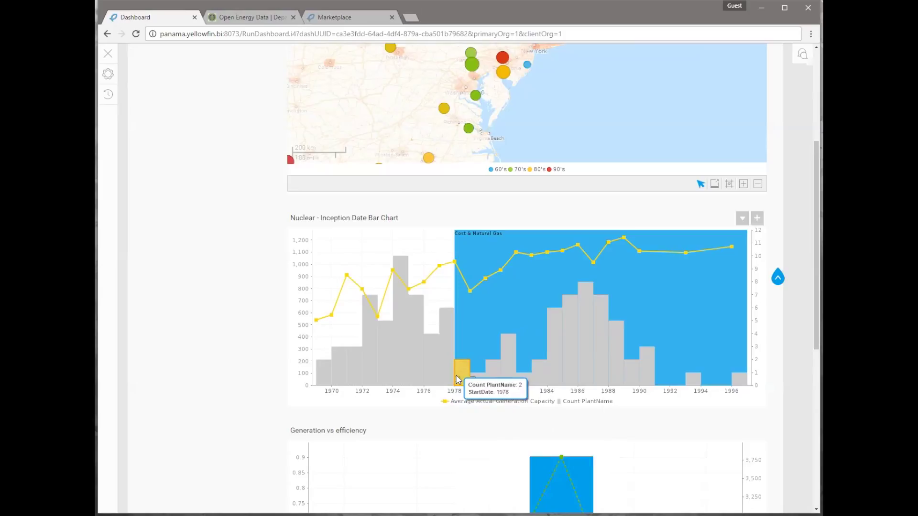
{"action": "mouse_move", "coordinate": [458, 382]}
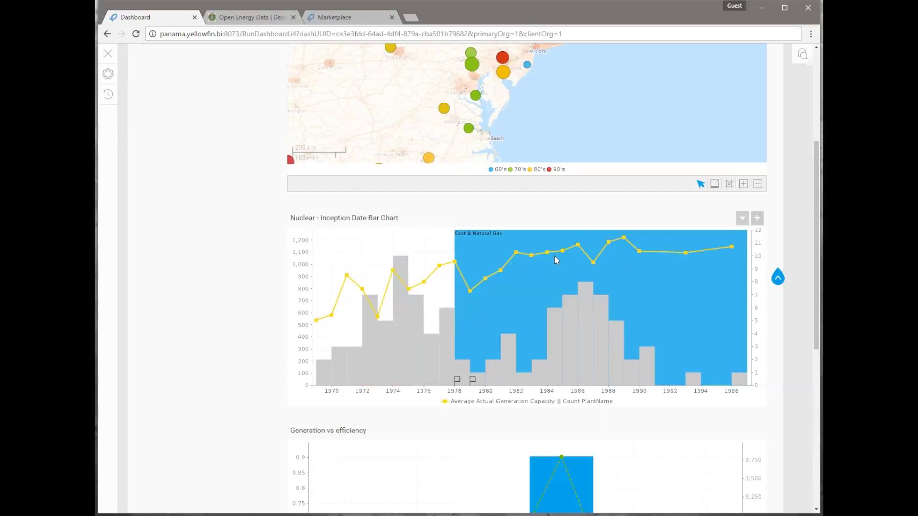
{"action": "mouse_move", "coordinate": [316, 321]}
{"action": "mouse_move", "coordinate": [732, 246]}
{"action": "scroll", "coordinate": [798, 246], "scroll_direction": "down", "scroll_amount": 1}
{"action": "scroll", "coordinate": [798, 252], "scroll_direction": "down", "scroll_amount": 5}
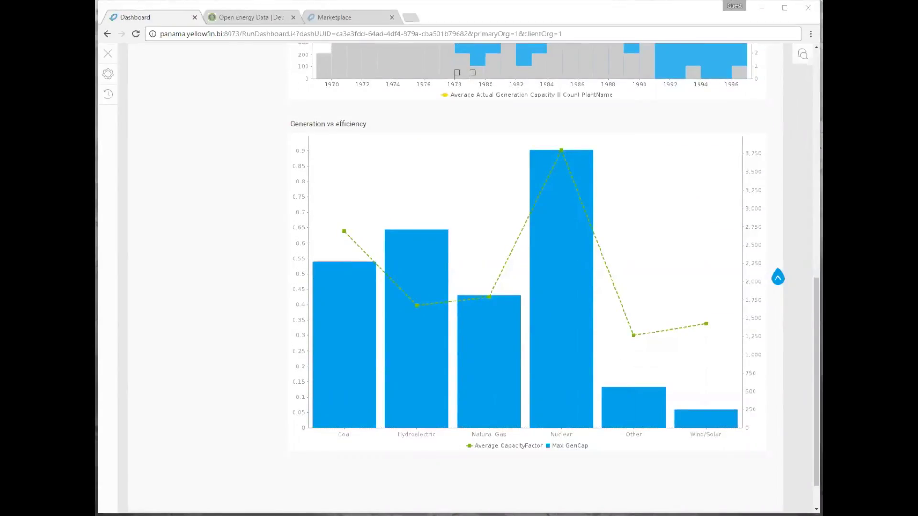
{"action": "mouse_move", "coordinate": [329, 322]}
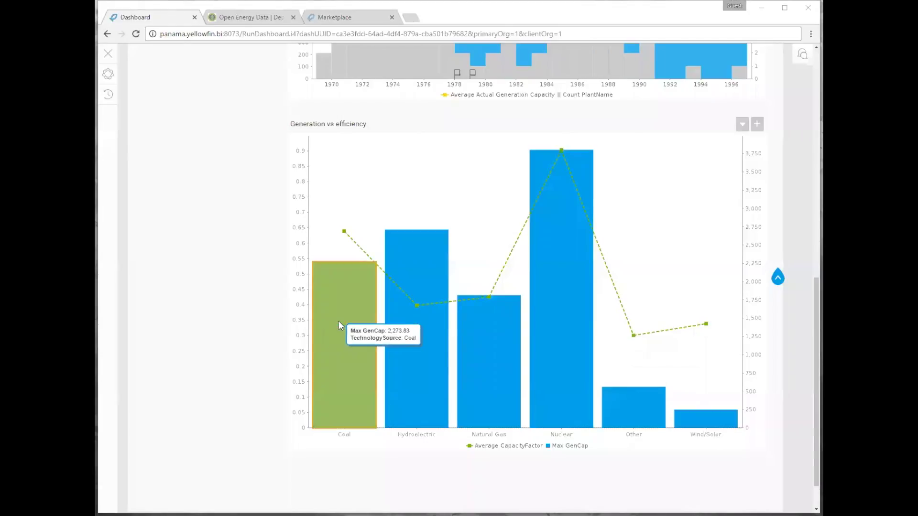
{"action": "mouse_move", "coordinate": [343, 231]}
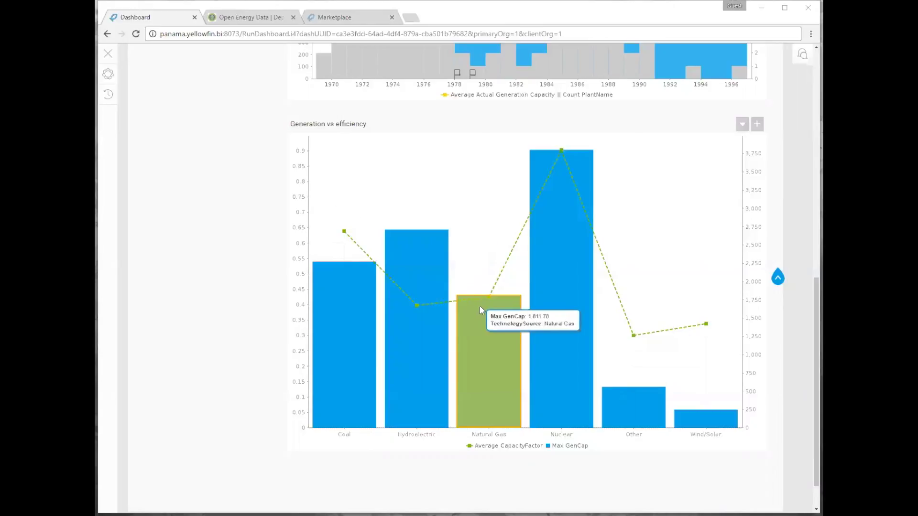
{"action": "mouse_move", "coordinate": [489, 297]}
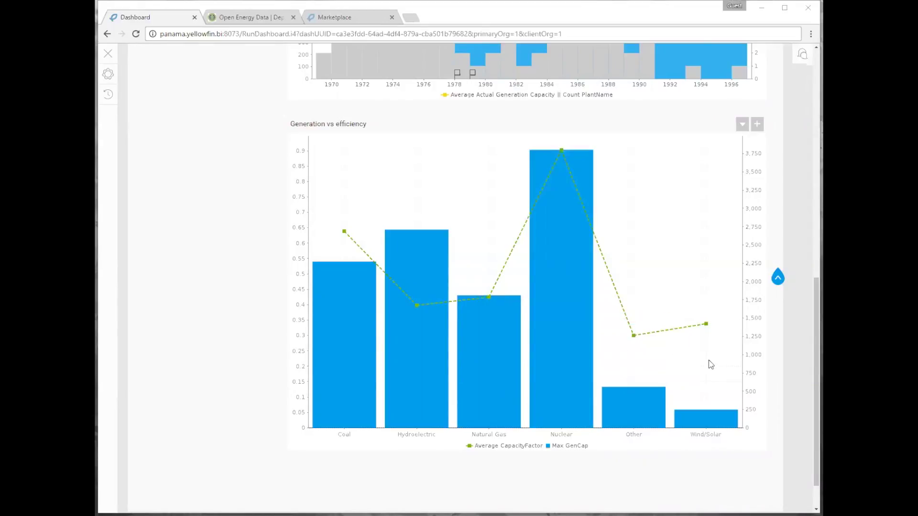
{"action": "mouse_move", "coordinate": [713, 418]}
{"action": "mouse_move", "coordinate": [707, 325]}
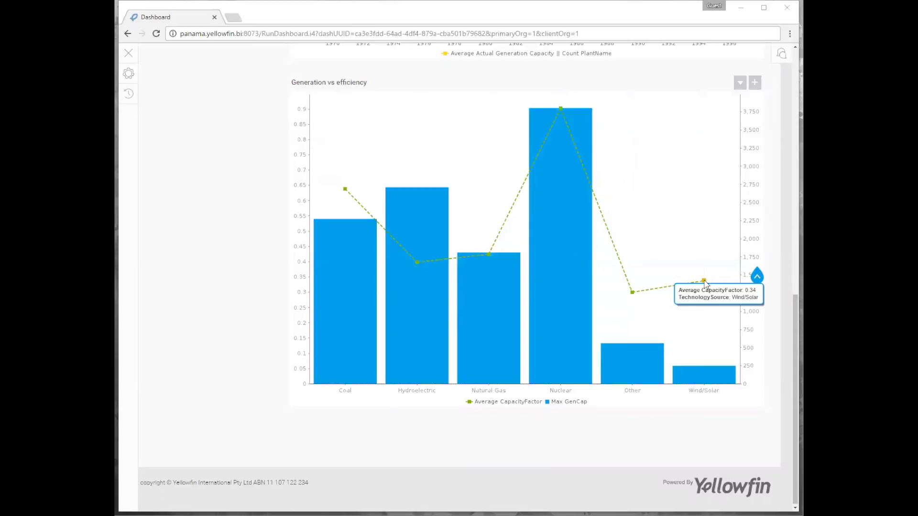
Step: Scroll to the top and switch to the Infographic tab showing the Energy Infographic
{"action": "scroll", "coordinate": [725, 234], "scroll_direction": "up", "scroll_amount": 7}
{"action": "scroll", "coordinate": [725, 237], "scroll_direction": "up", "scroll_amount": 4}
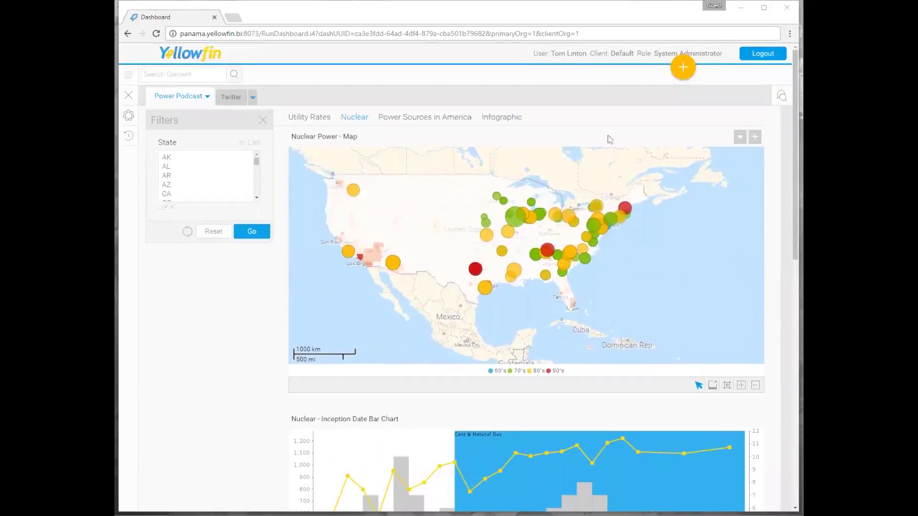
{"action": "left_click", "coordinate": [513, 117]}
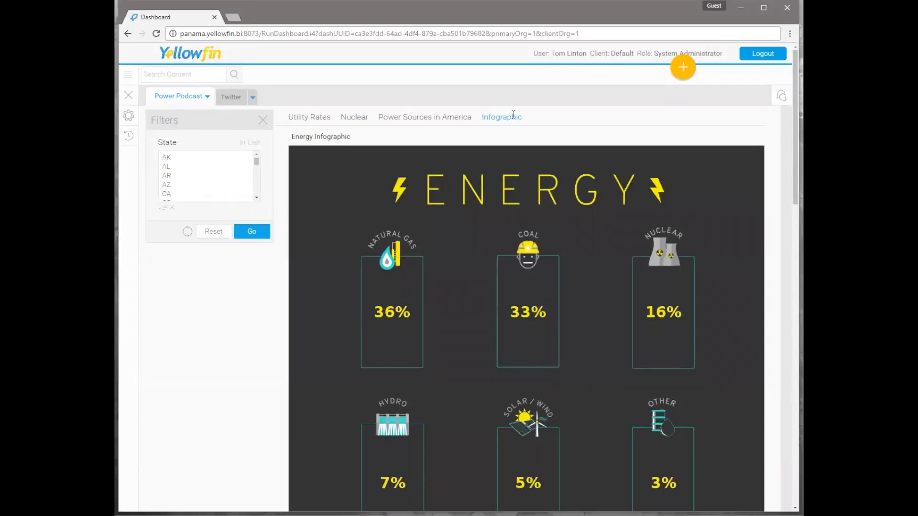
{"action": "mouse_move", "coordinate": [709, 132]}
Step: Share the Energy Infographic by Email, adding one colleague from the recipient list
{"action": "left_click", "coordinate": [740, 134]}
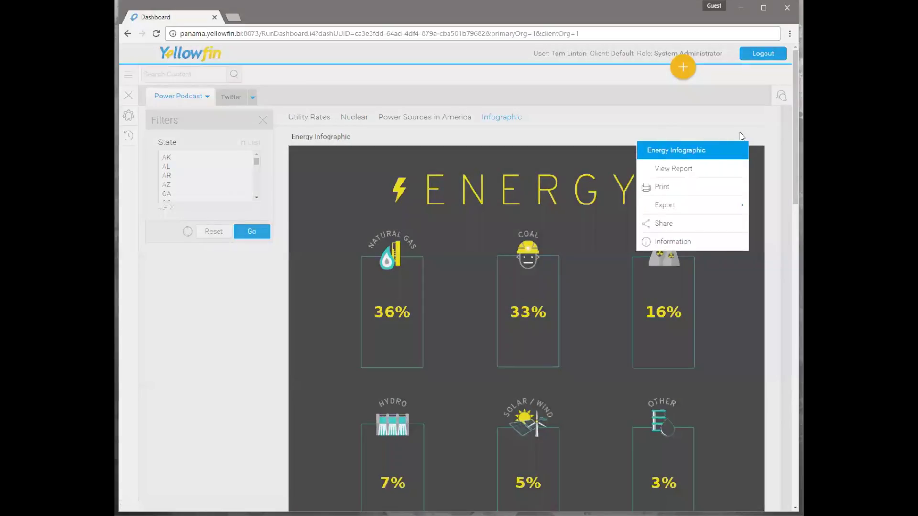
{"action": "mouse_move", "coordinate": [713, 206]}
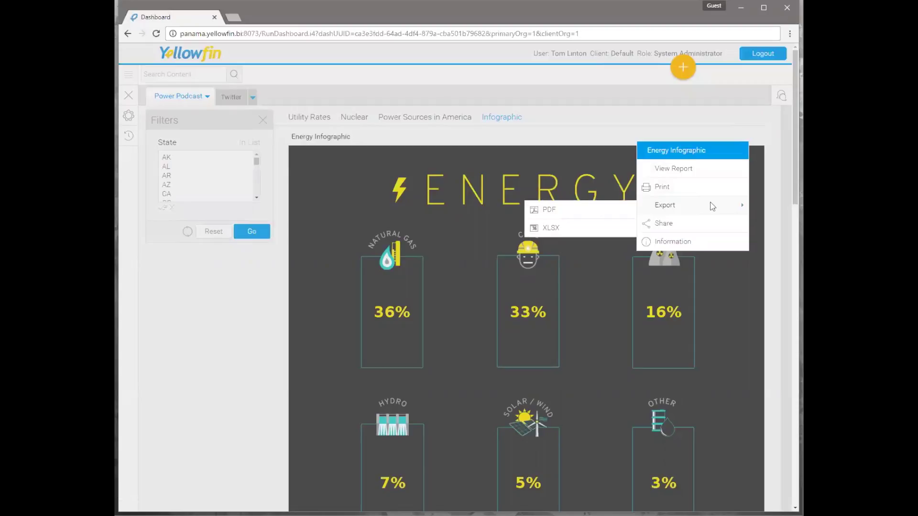
{"action": "left_click", "coordinate": [706, 223]}
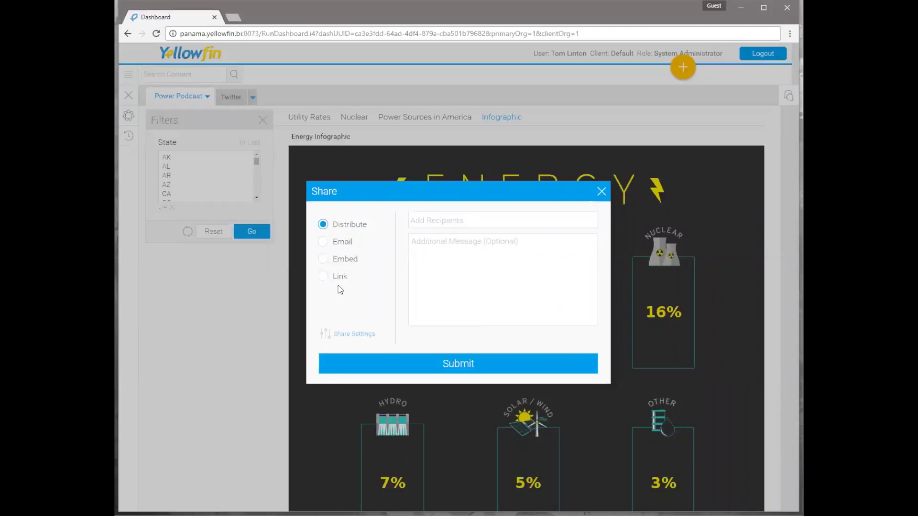
{"action": "left_click", "coordinate": [343, 244]}
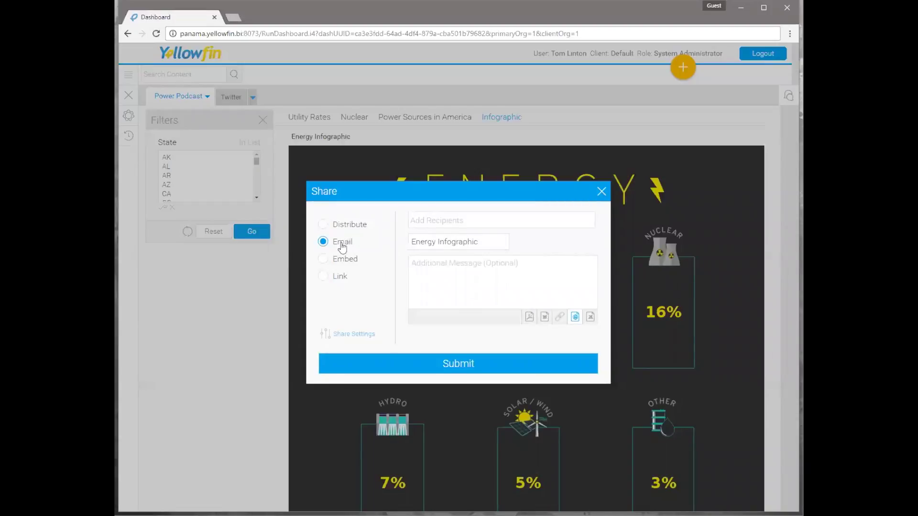
{"action": "left_click", "coordinate": [430, 220]}
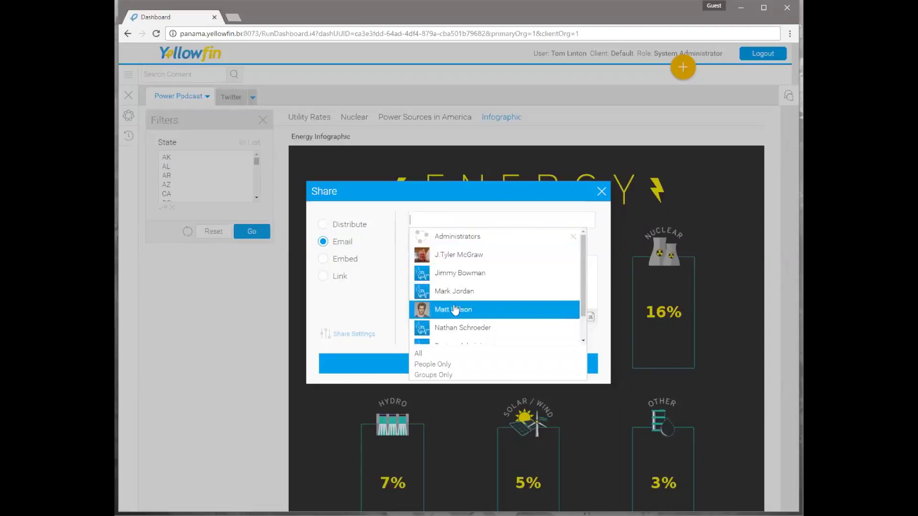
{"action": "left_click", "coordinate": [446, 255]}
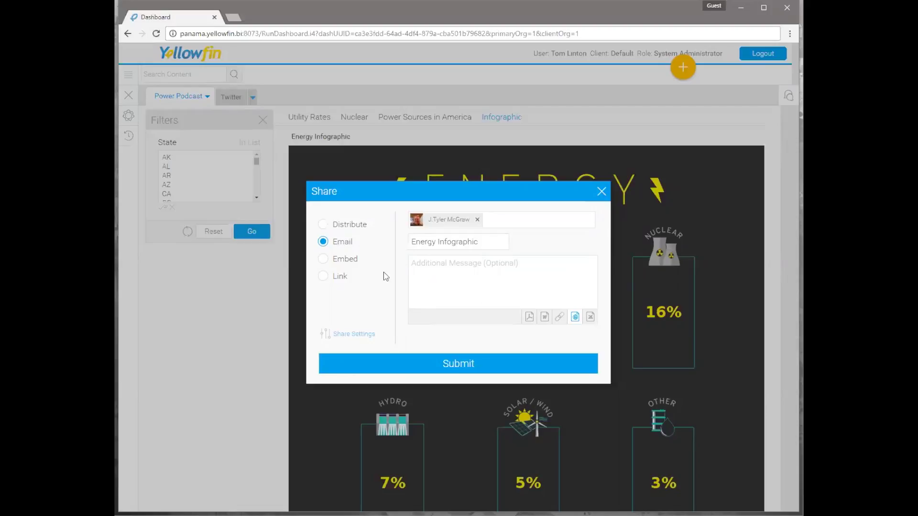
Step: Switch the Share dialog to Link to view the direct URL, then close it
{"action": "left_click", "coordinate": [341, 276]}
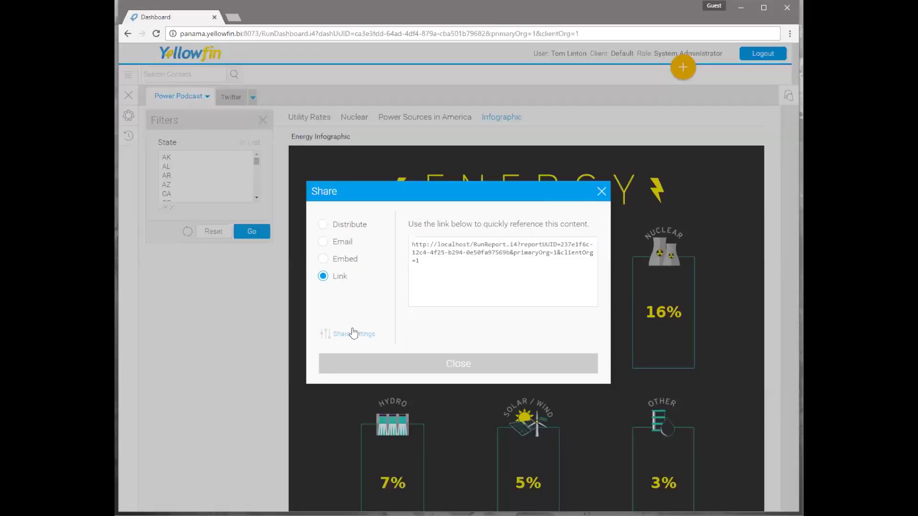
{"action": "left_click", "coordinate": [446, 364]}
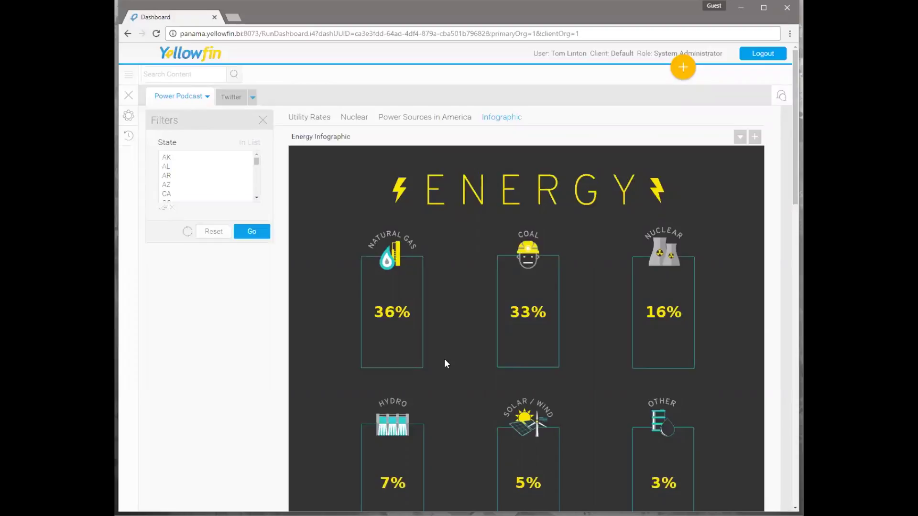
Step: Open the Activity Stream and start a new comment
{"action": "left_click", "coordinate": [780, 99]}
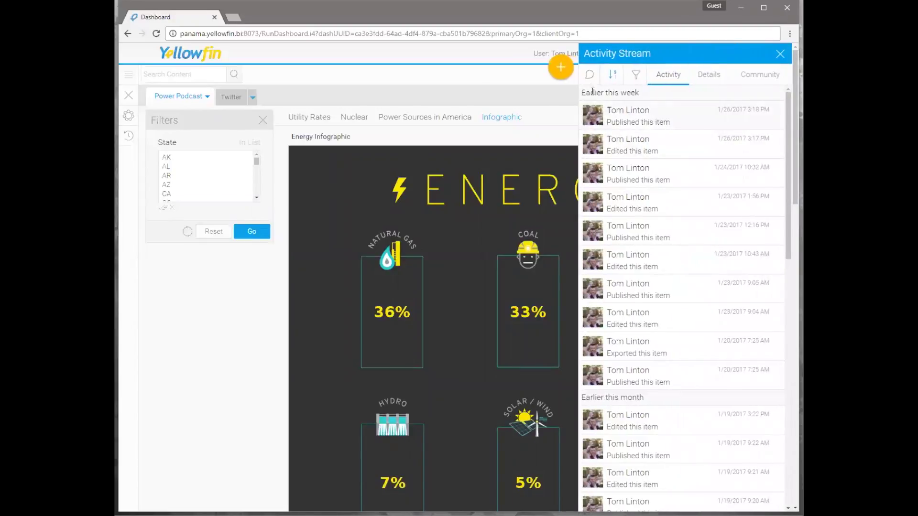
{"action": "left_click", "coordinate": [588, 75]}
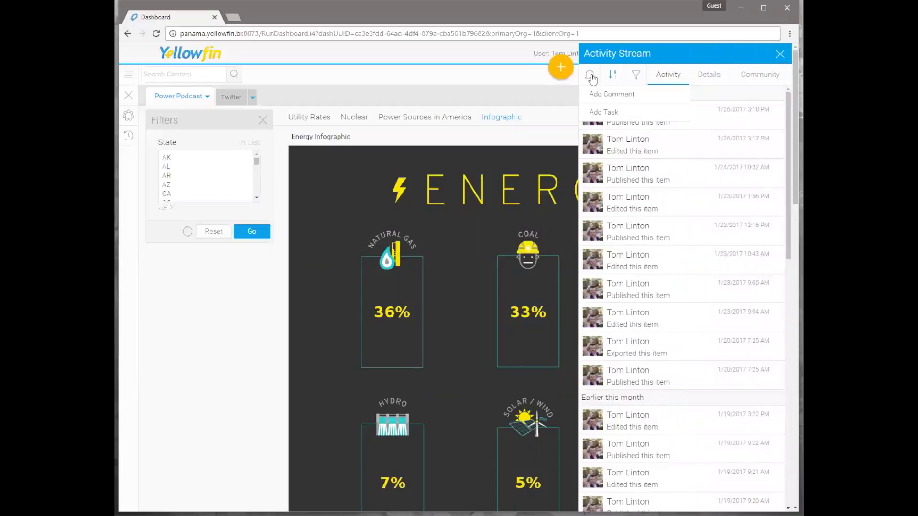
{"action": "left_click", "coordinate": [604, 96]}
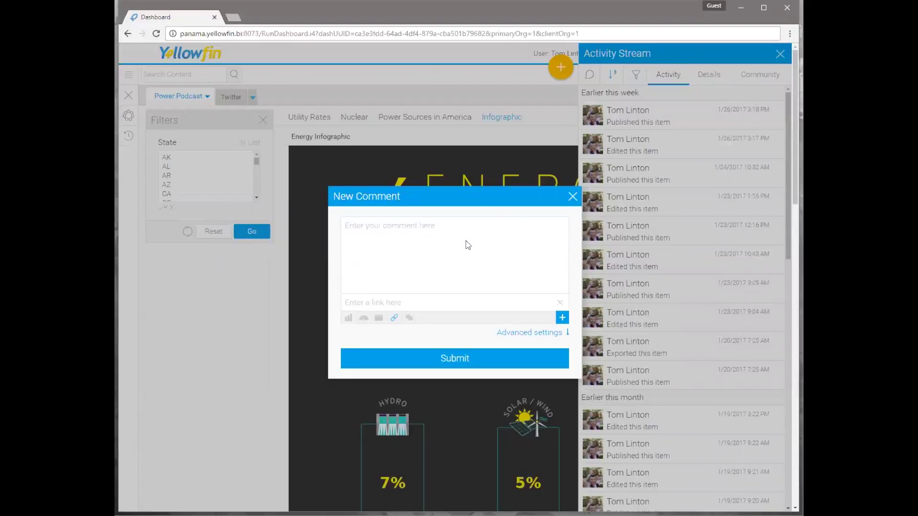
{"action": "left_click", "coordinate": [414, 233]}
Step: Type 'I need some graphics on coal' and submit the comment
{"action": "type", "text": "I need some"}
{"action": "key", "text": "BackSpace"}
{"action": "key", "text": "BackSpace"}
{"action": "key", "text": "BackSpace"}
{"action": "key", "text": "BackSpace"}
{"action": "type", "text": "some graphi"}
{"action": "key", "text": "BackSpace"}
{"action": "type", "text": "ics on coal"}
{"action": "left_click", "coordinate": [448, 358]}
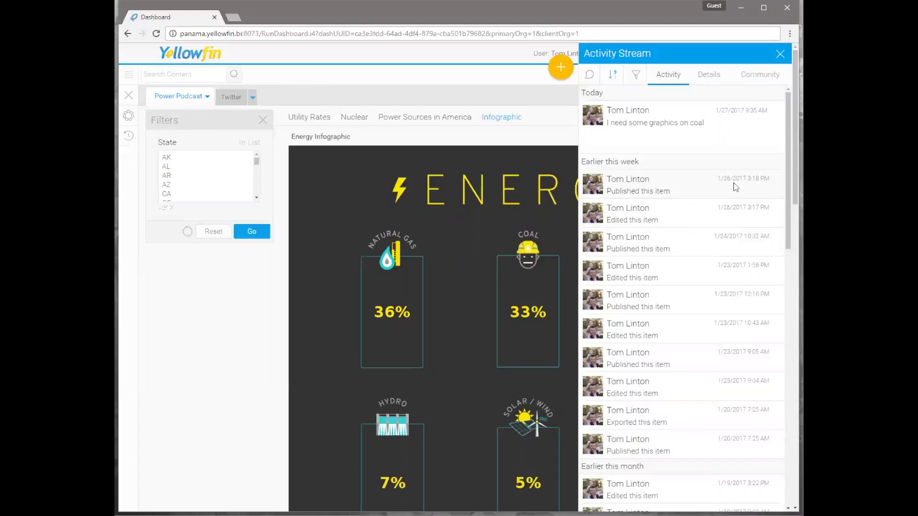
Step: View the coal comment's discussion thread, then close the side panel to reveal the full Energy infographic
{"action": "mouse_move", "coordinate": [772, 119]}
{"action": "left_click", "coordinate": [780, 113]}
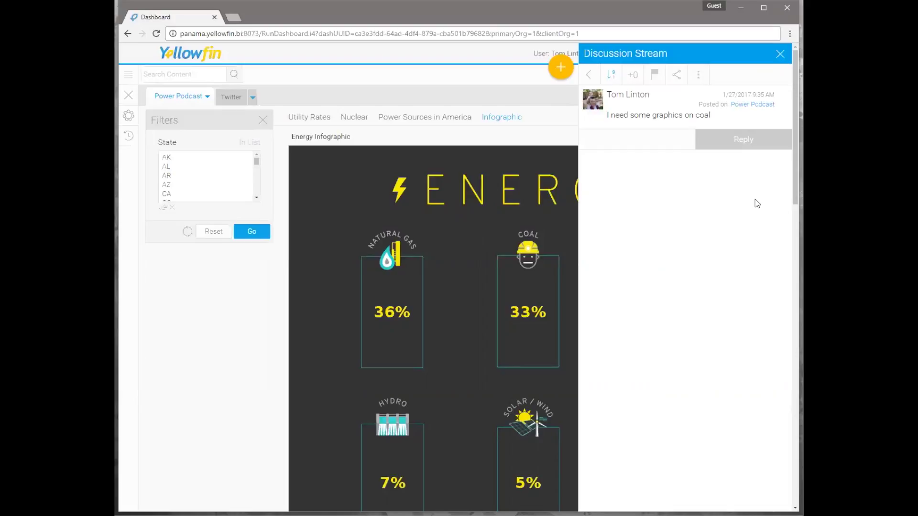
{"action": "left_click", "coordinate": [781, 54]}
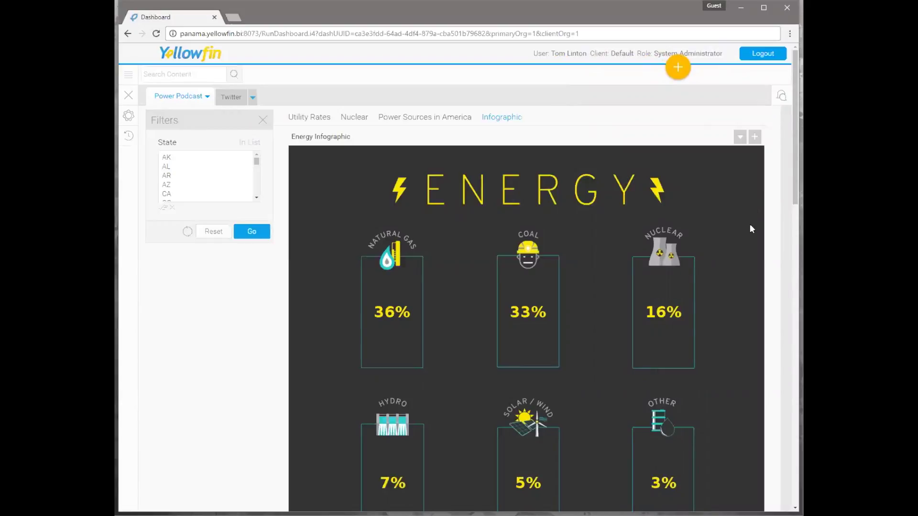
Step: Scroll down past the percentage tiles until the MEGAWATTS heading and chart appear
{"action": "scroll", "coordinate": [749, 233], "scroll_direction": "down", "scroll_amount": 2}
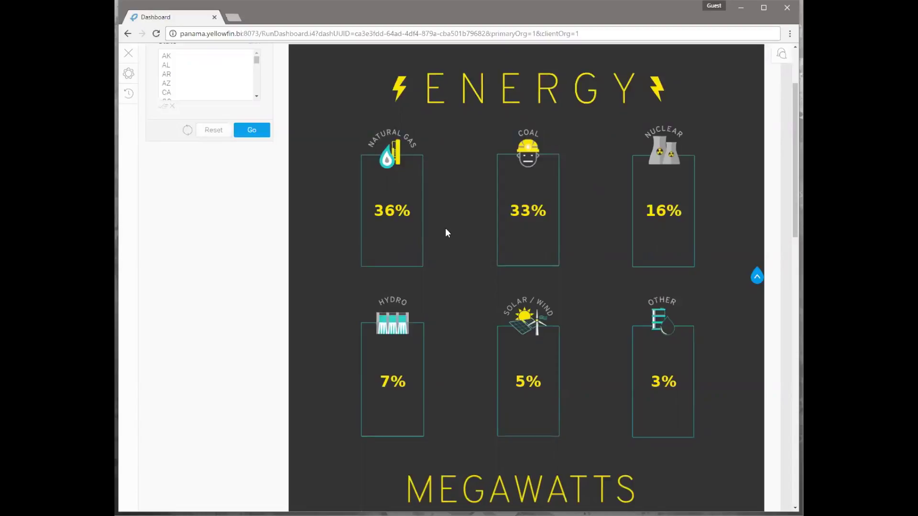
{"action": "scroll", "coordinate": [446, 229], "scroll_direction": "down", "scroll_amount": 1}
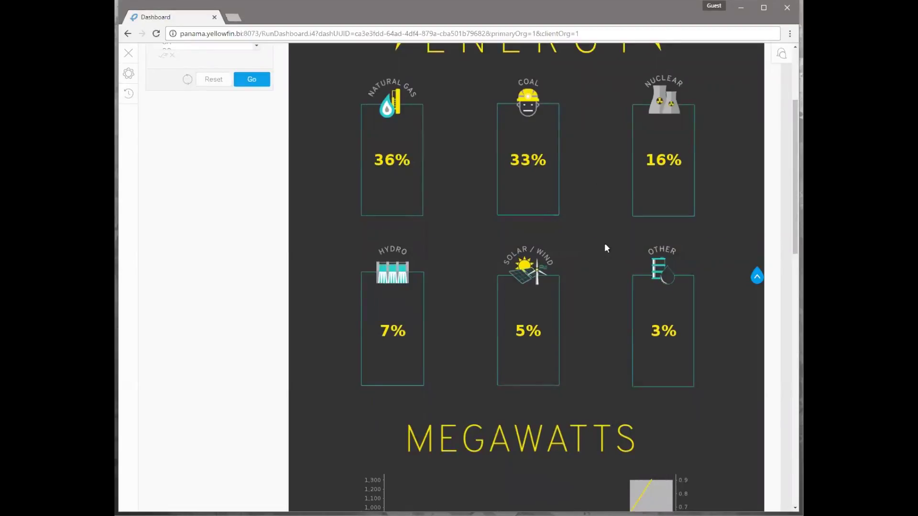
{"action": "scroll", "coordinate": [600, 311], "scroll_direction": "down", "scroll_amount": 1}
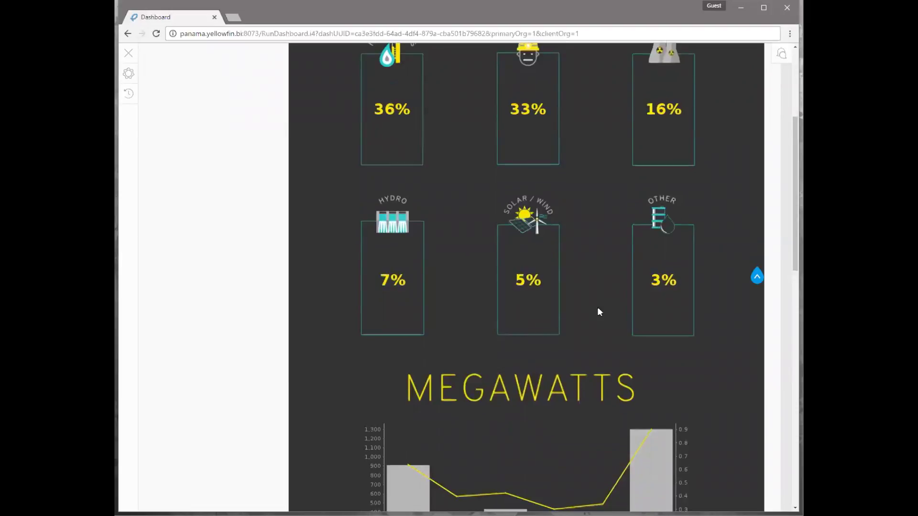
{"action": "scroll", "coordinate": [687, 324], "scroll_direction": "down", "scroll_amount": 2}
Step: Check Wind/Solar's average capacity factor on the MEGAWATTS chart, then continue to the 'What Are People Paying?' radar chart
{"action": "scroll", "coordinate": [720, 327], "scroll_direction": "down", "scroll_amount": 2}
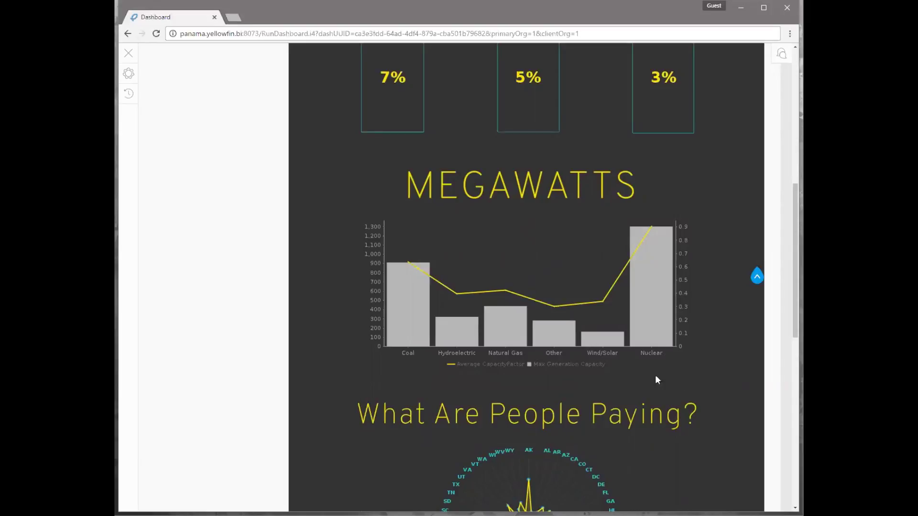
{"action": "mouse_move", "coordinate": [603, 304]}
{"action": "scroll", "coordinate": [751, 376], "scroll_direction": "down", "scroll_amount": 4}
Step: Scroll to the end of the infographic to see the Top 5 and Worst 5 electricity price lists
{"action": "scroll", "coordinate": [751, 375], "scroll_direction": "down", "scroll_amount": 2}
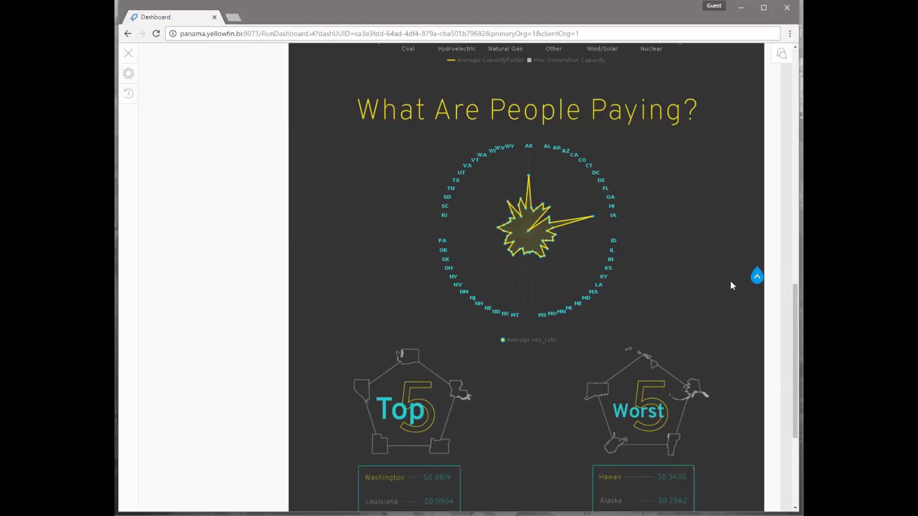
{"action": "scroll", "coordinate": [731, 285], "scroll_direction": "down", "scroll_amount": 3}
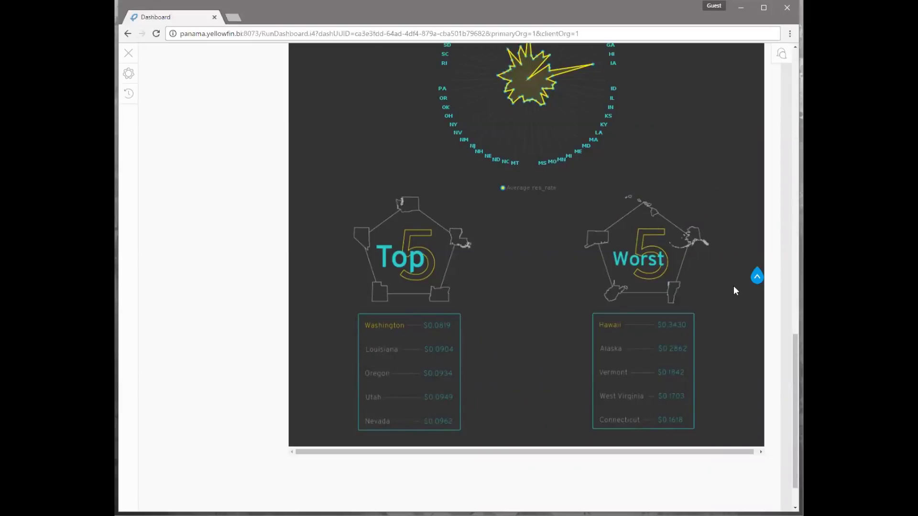
{"action": "left_click", "coordinate": [756, 276]}
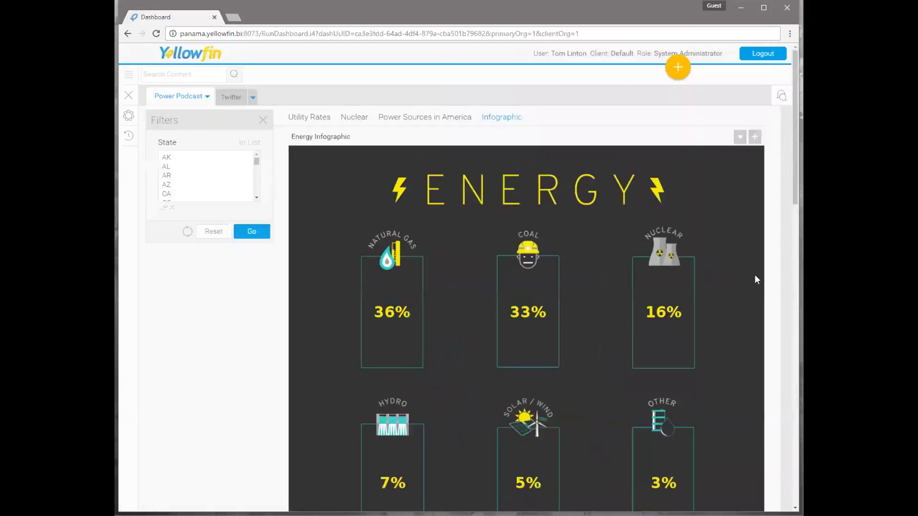